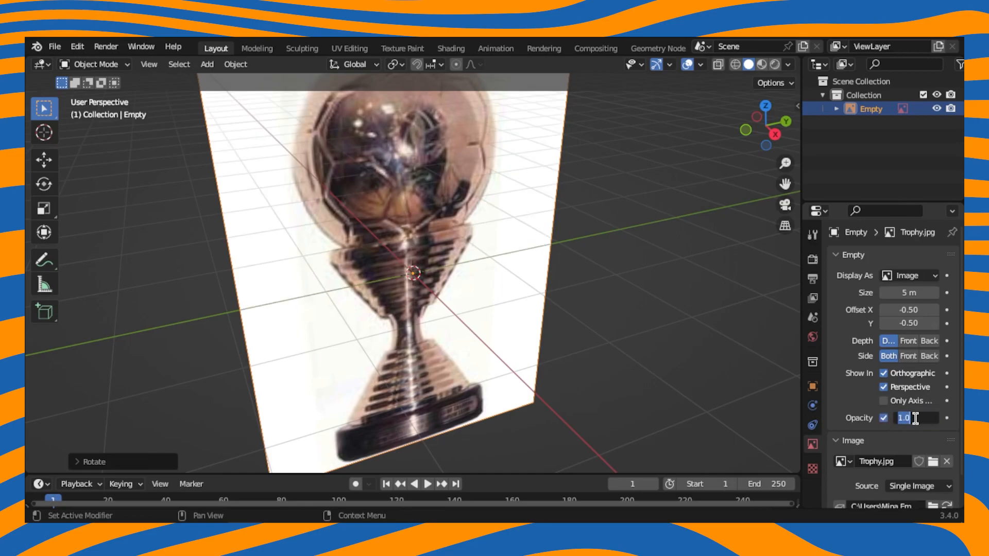
# - Raise the trophy reference image about 2.48 m along Z in right view so its base rests on the ground line
pyautogui.click(775, 134)
pyautogui.press('g')
pyautogui.press('z')
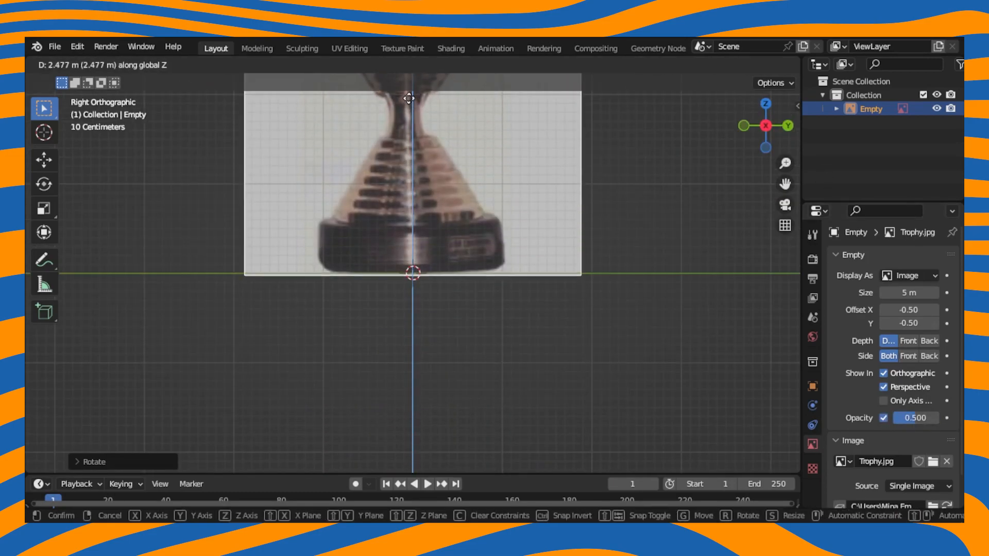
pyautogui.click(408, 99)
# - Add a mesh circle at the origin, under the trophy's base in the reference image
pyautogui.hotkey('shift', 'a')
pyautogui.click(564, 260)
pyautogui.scroll(3, 563, 260)
pyautogui.moveTo(624, 245); pyautogui.dragTo(611, 210, button='middle')
# - Extrude the circle upward along Z to the height of the trophy's dark base
pyautogui.press('Tab')
pyautogui.press('KP_3')
pyautogui.press('e')
pyautogui.press('z')
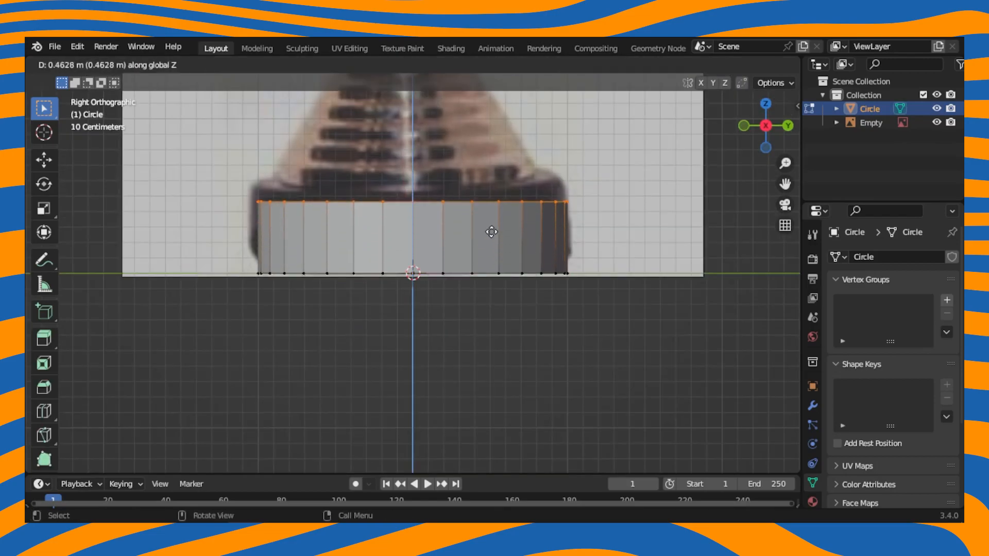
pyautogui.click(501, 216)
pyautogui.moveTo(501, 217); pyautogui.dragTo(582, 329, button='middle')
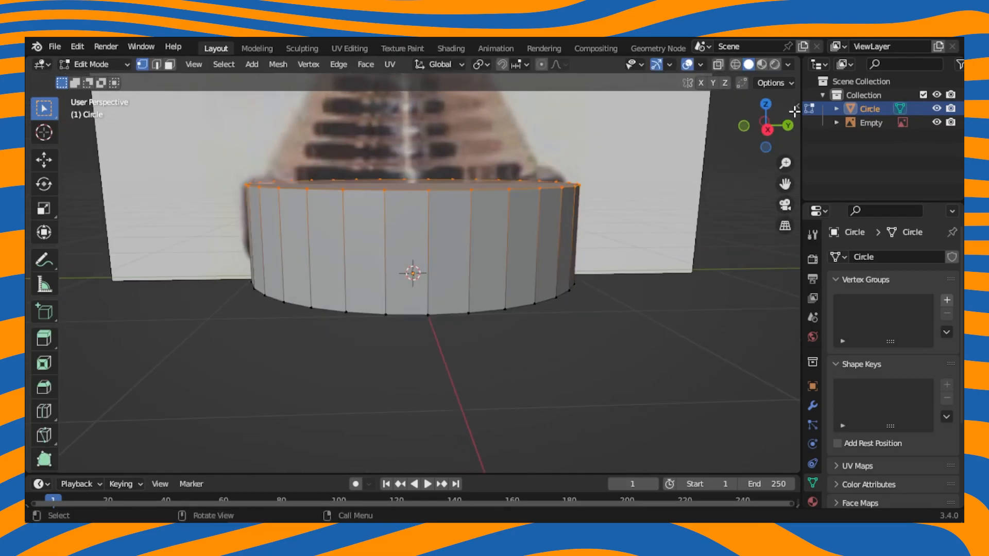
# - Start the Shortcut VUr key display from its sidebar settings
pyautogui.press('n')
pyautogui.click(791, 280)
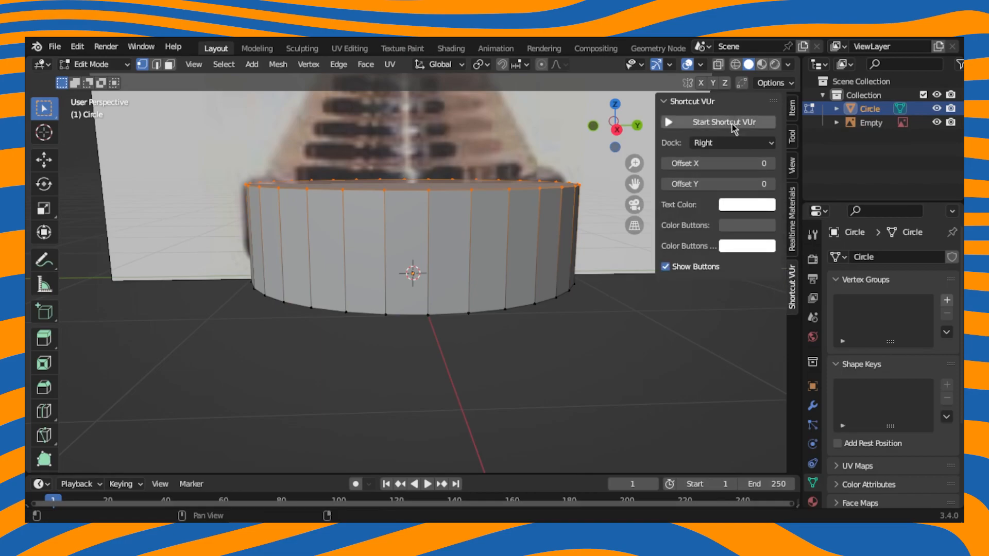
pyautogui.press('n')
# - Fill the base cylinder's open upper loop with a face and select that face
pyautogui.scroll(-2, 535, 237)
pyautogui.scroll(3, 535, 164)
pyautogui.click(534, 164)
pyautogui.moveTo(535, 237); pyautogui.dragTo(552, 265, button='middle')
pyautogui.click(535, 165)
pyautogui.press('f')
pyautogui.press('3')
pyautogui.click(530, 258)
# - Duplicate the base's upper face in place, separate it into its own object and select it in Object Mode
pyautogui.scroll(-2, 530, 258)
pyautogui.hotkey('shift', 'd')
pyautogui.rightClick(538, 223)
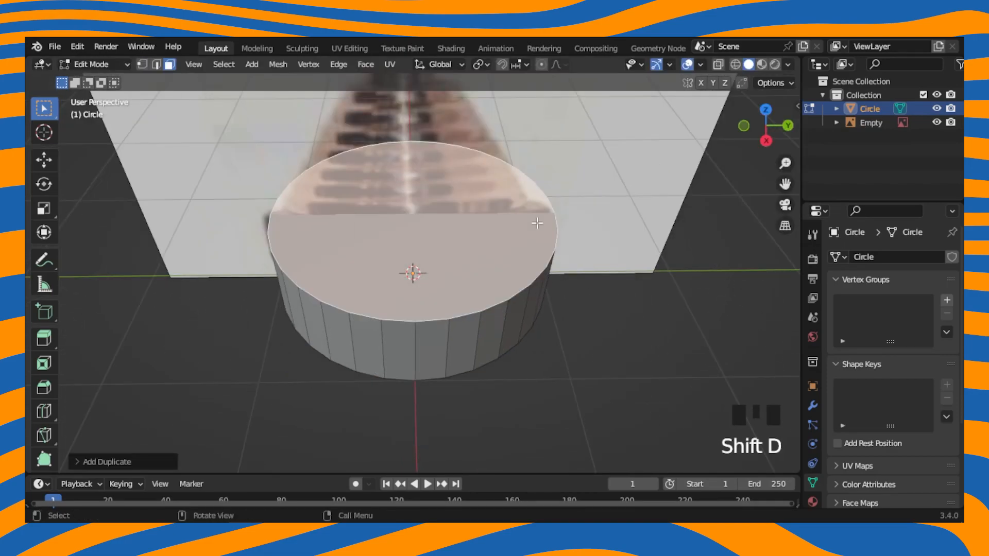
pyautogui.press('p')
pyautogui.press('s')
pyautogui.press('Tab')
pyautogui.click(538, 223)
# - Scale the separated disc down in X and Y only to match the lowest step above the base
pyautogui.press('s')
pyautogui.hotkey('shift', 'z')
pyautogui.click(626, 211)
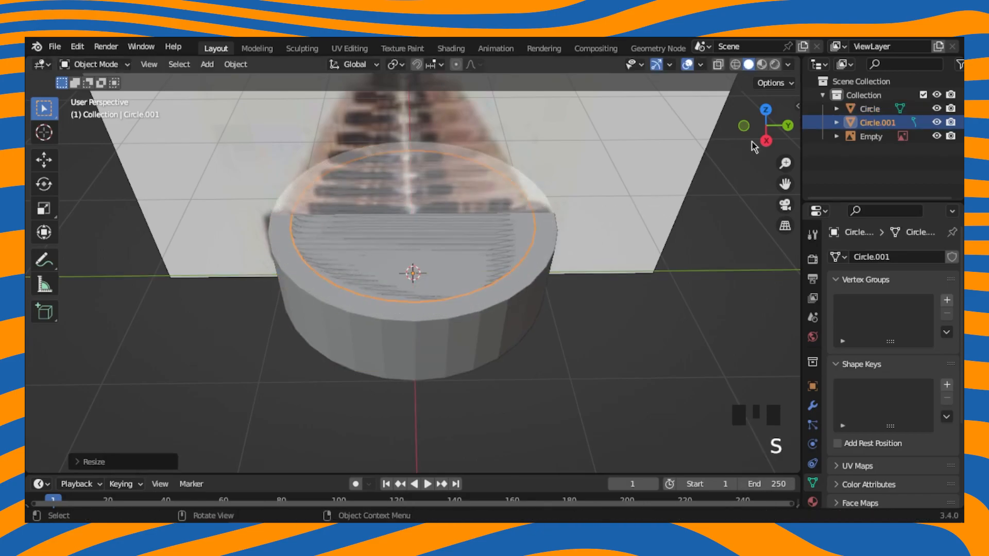
pyautogui.click(766, 140)
pyautogui.press('s')
pyautogui.hotkey('shift', 'z')
pyautogui.click(634, 197)
# - Delete only the face of the separated disc, keeping its ring of edges
pyautogui.keyDown('shift'); pyautogui.moveTo(503, 191); pyautogui.dragTo(496, 340, button='middle'); pyautogui.keyUp('shift')
pyautogui.scroll(2, 496, 340)
pyautogui.press('Tab')
pyautogui.press('3')
pyautogui.press('x')
pyautogui.click(498, 387)
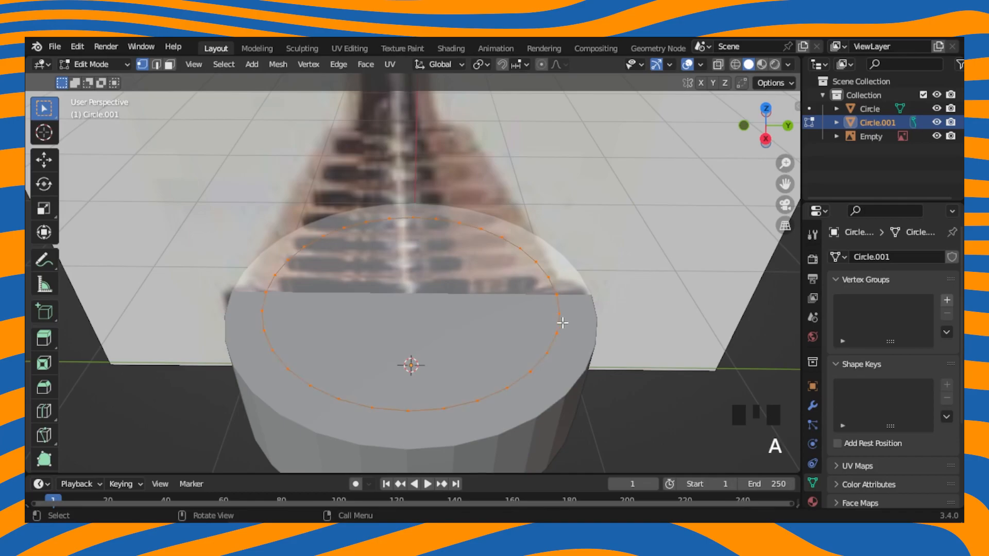
# - Delete all of the ring's vertices except the one on the +Y side, and return to Object Mode
pyautogui.moveTo(758, 114); pyautogui.dragTo(505, 304, button='middle')
pyautogui.press('x')
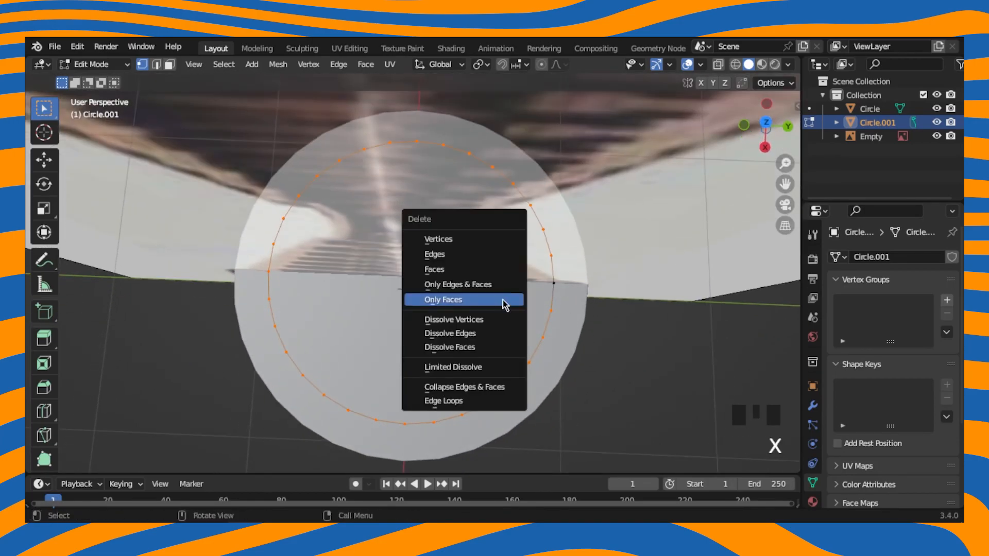
pyautogui.click(463, 239)
pyautogui.press('Tab')
pyautogui.scroll(-4, 552, 265)
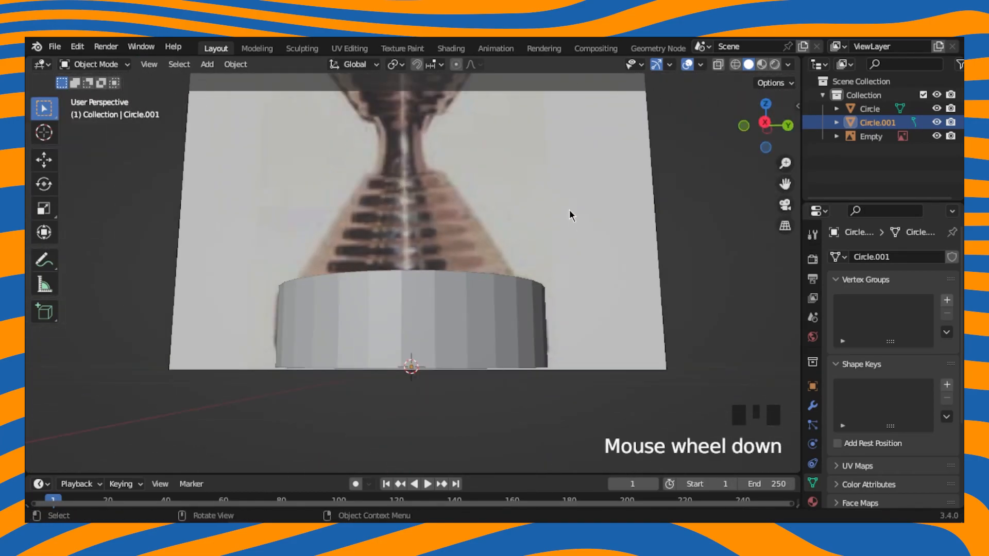
pyautogui.moveTo(570, 214); pyautogui.dragTo(672, 355, button='middle')
pyautogui.doubleClick(516, 292)
pyautogui.press('Tab')
pyautogui.click(517, 288)
pyautogui.press('Tab')
pyautogui.click(627, 247)
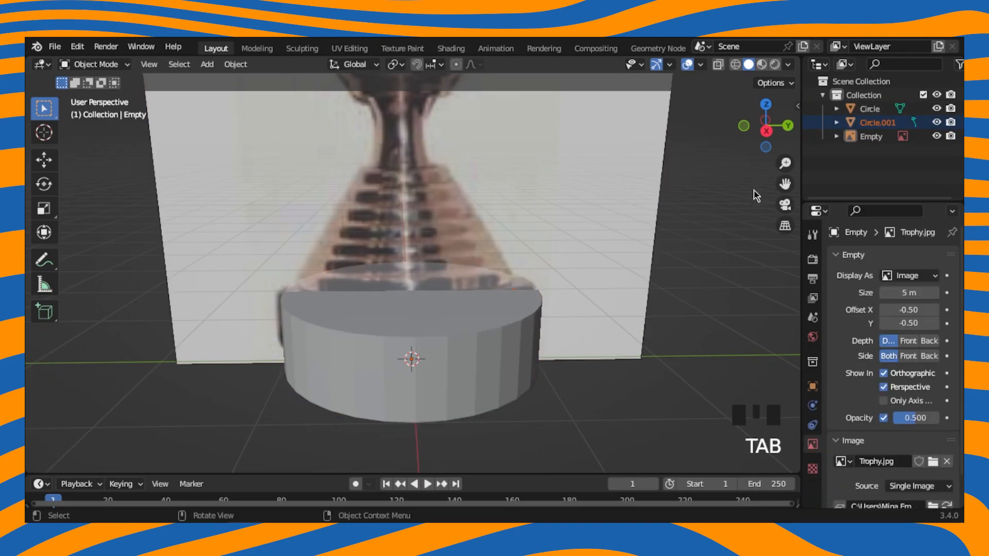
# - Extrude the single remaining vertex about 0.11 m up along Z and fine-tune its height in right view
pyautogui.click(514, 290)
pyautogui.press('Tab')
pyautogui.press('e')
pyautogui.press('z')
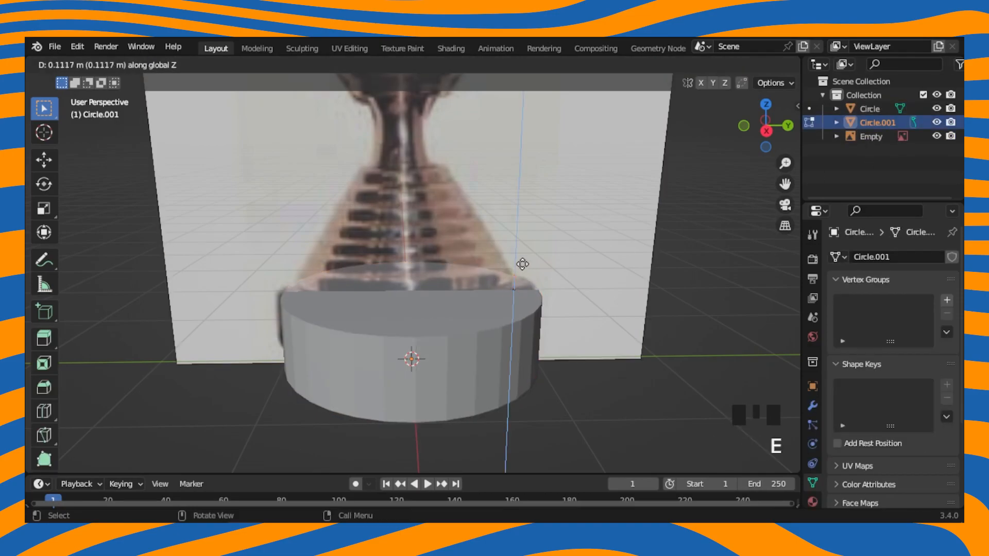
pyautogui.click(522, 261)
pyautogui.click(766, 130)
pyautogui.press('g')
pyautogui.press('z')
pyautogui.click(587, 261)
# - Add a Screw modifier to revolve the vertical edge into a ring
pyautogui.scroll(2, 588, 261)
pyautogui.click(813, 406)
pyautogui.click(888, 256)
pyautogui.click(681, 444)
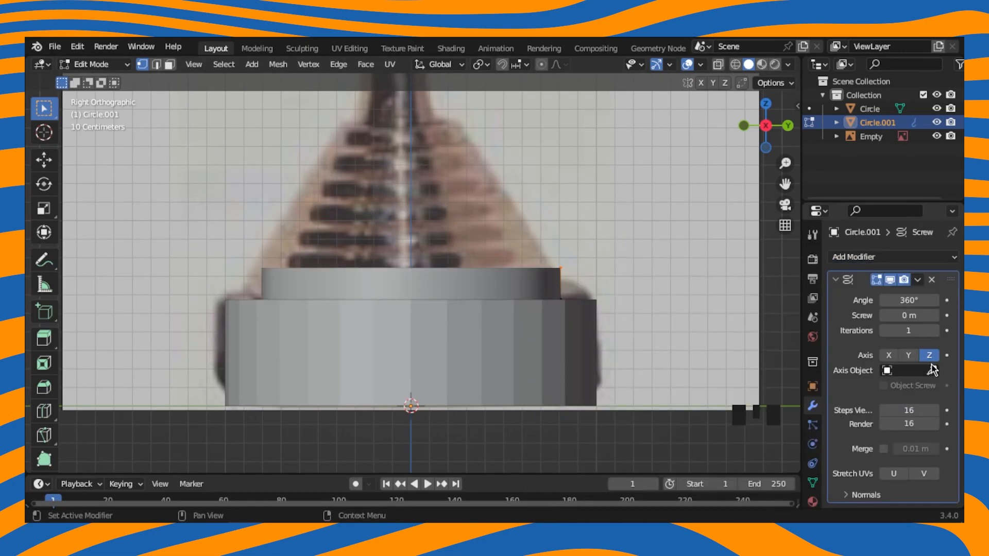
# - Add an Array modifier to the ring with a count of 6 and a relative offset of 0 on X and 1 on Z
pyautogui.click(888, 257)
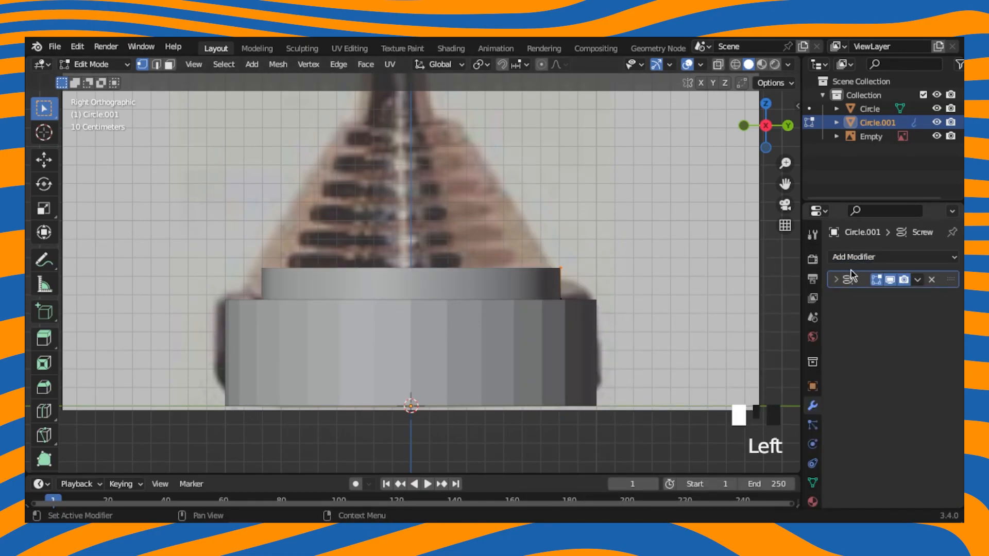
pyautogui.click(710, 300)
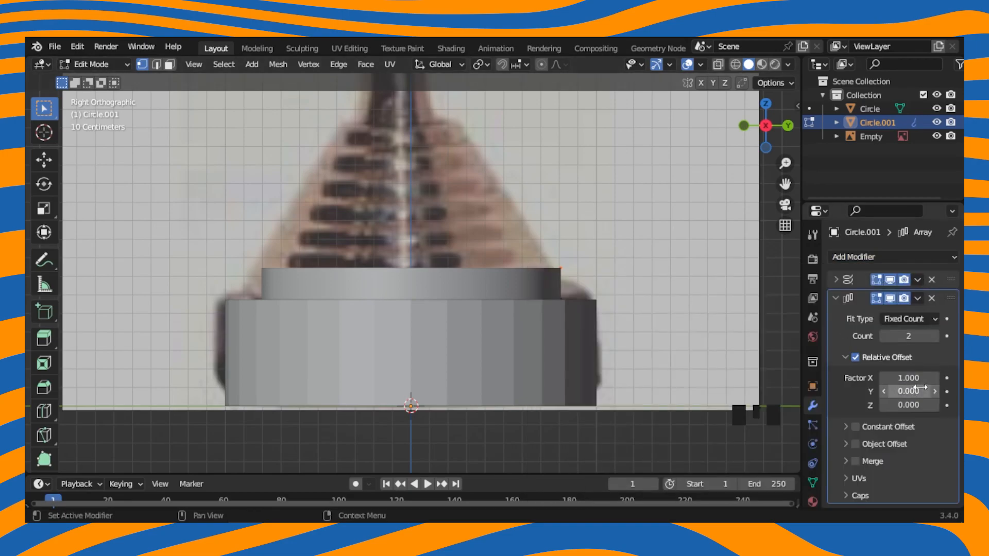
pyautogui.click(917, 403)
pyautogui.write('1')
pyautogui.press('Return')
pyautogui.tripleClick(935, 406)
pyautogui.click(917, 406)
pyautogui.write('1')
pyautogui.press('Return')
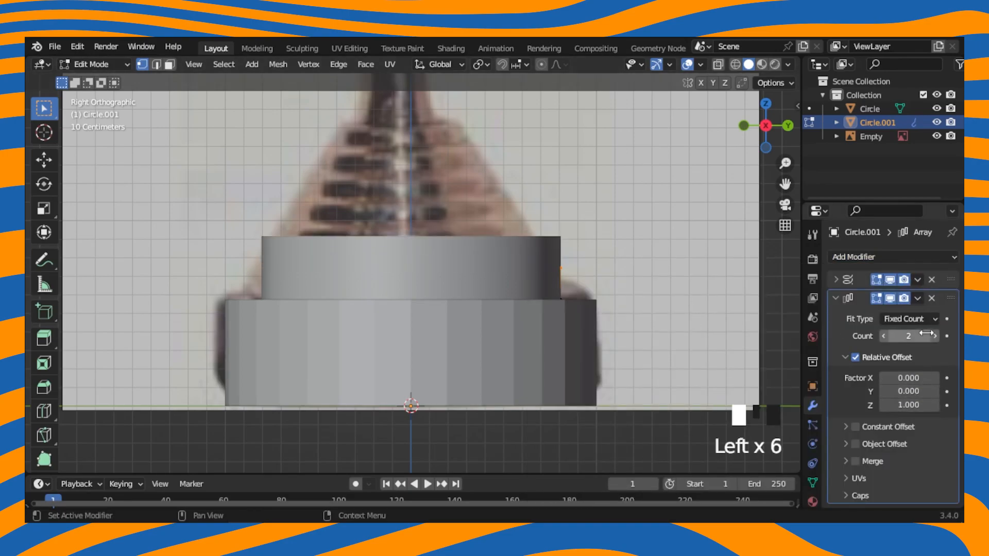
pyautogui.tripleClick(935, 336)
pyautogui.click(936, 336)
pyautogui.scroll(-2, 773, 269)
# - Return to Object Mode and add a cube-shaped empty at the origin
pyautogui.hotkey('shift', 'a')
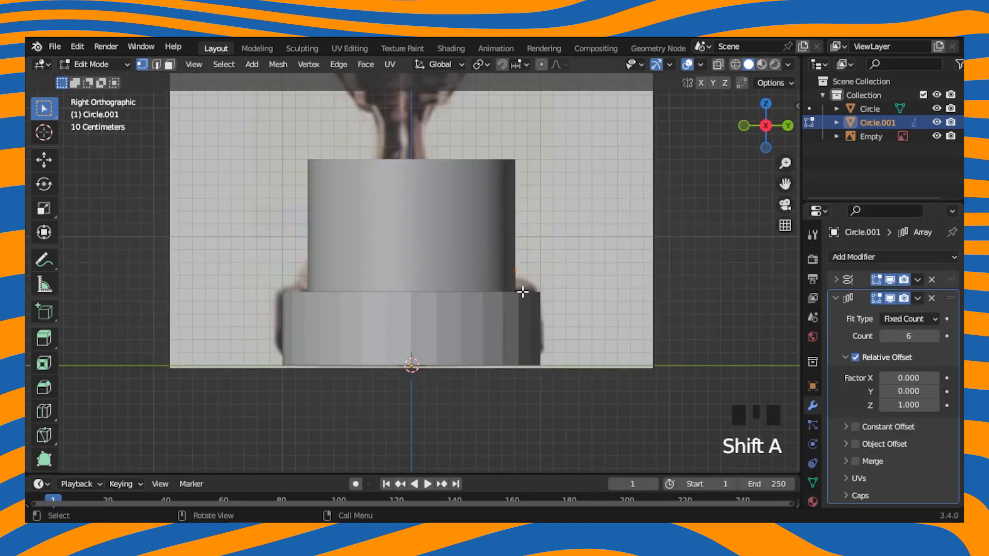
pyautogui.press('Tab')
pyautogui.hotkey('shift', 'a')
pyautogui.moveTo(520, 364)
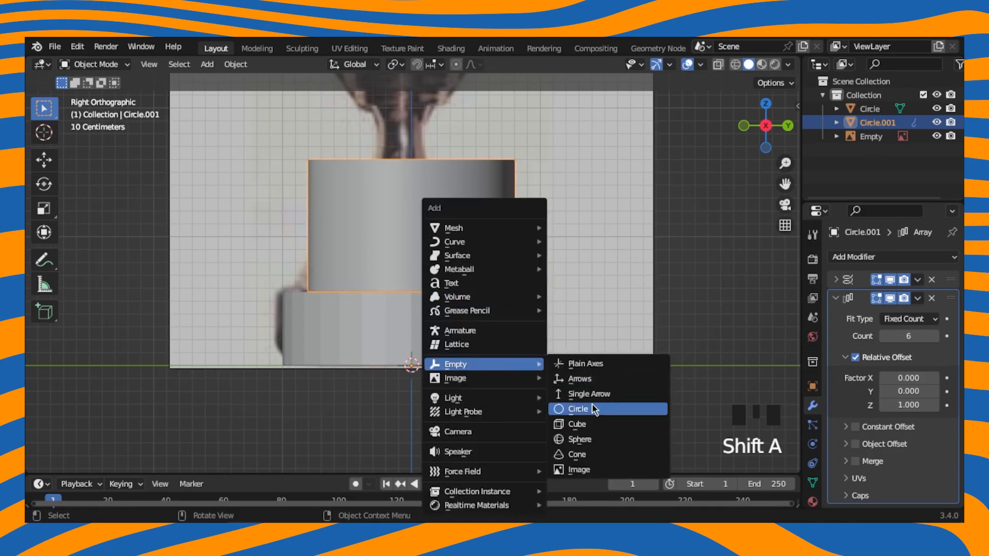
pyautogui.click(630, 409)
# - Scale the new empty down to about 0.31 and apply its scale
pyautogui.press('g')
pyautogui.press('z')
pyautogui.press('s')
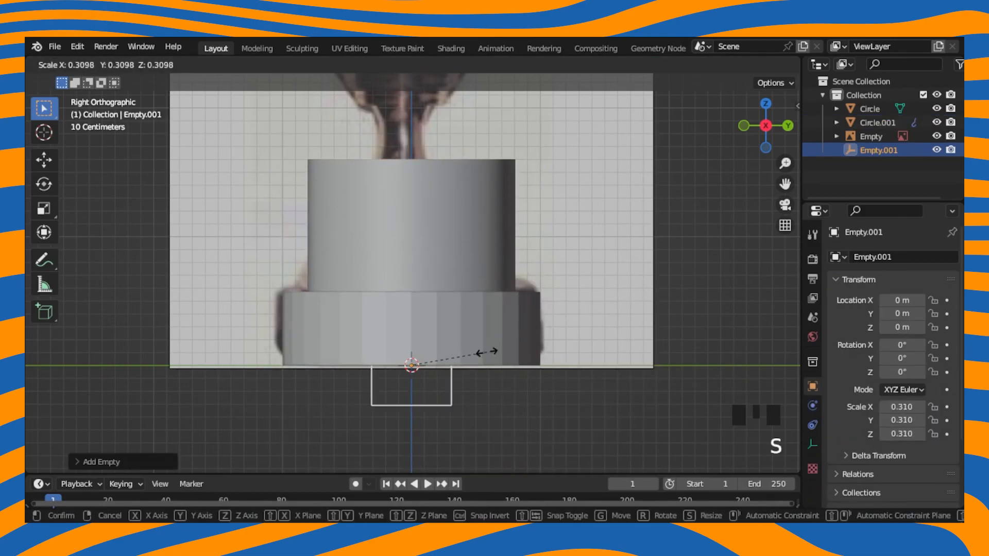
pyautogui.click(487, 352)
pyautogui.hotkey('shift', 'a')
pyautogui.hotkey('ctrl', 'a')
pyautogui.click(501, 302)
# - Use the new empty as the array's object offset and scale it to about 0.8 so the rings taper
pyautogui.click(491, 261)
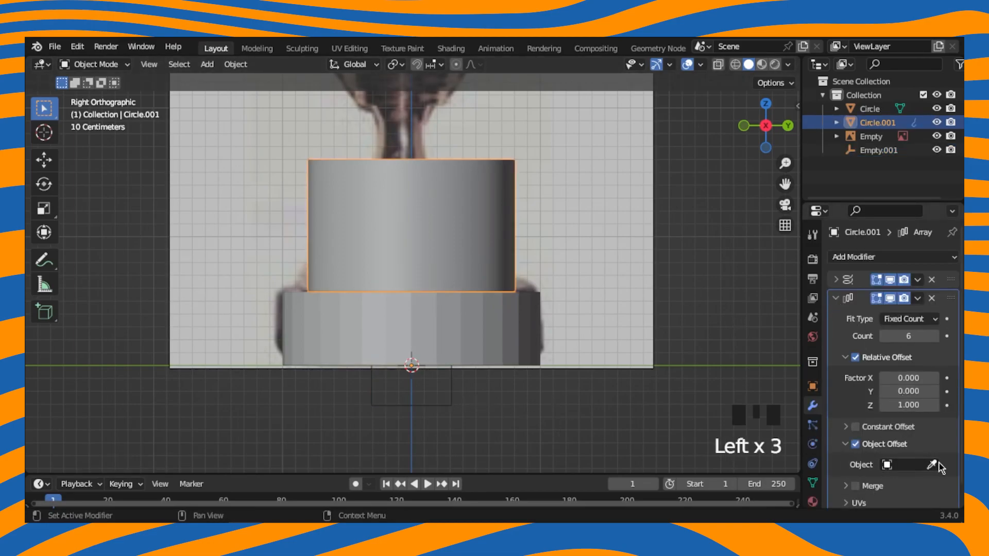
pyautogui.click(412, 395)
pyautogui.click(452, 403)
pyautogui.press('s')
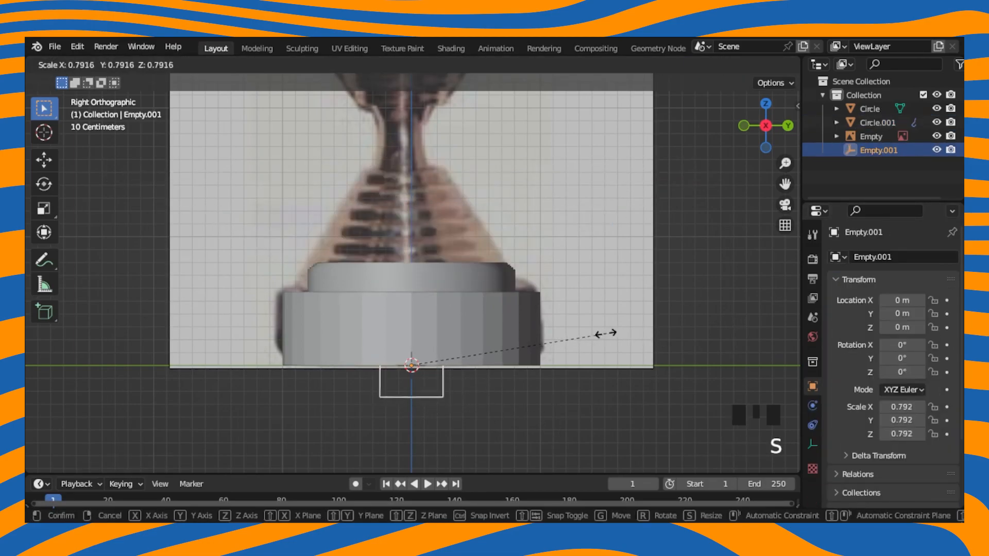
pyautogui.click(570, 326)
# - Move the empty along Z so the tapering rings stack into a stepped cone matching the reference
pyautogui.keyDown('shift'); pyautogui.moveTo(528, 205); pyautogui.dragTo(539, 258, button='middle'); pyautogui.keyUp('shift')
pyautogui.press('g')
pyautogui.press('z')
pyautogui.rightClick(478, 382)
# - Select the stepped rings and apply their Array modifier
pyautogui.moveTo(396, 211); pyautogui.dragTo(360, 237, button='middle')
pyautogui.click(832, 277)
pyautogui.click(460, 287)
pyautogui.click(837, 300)
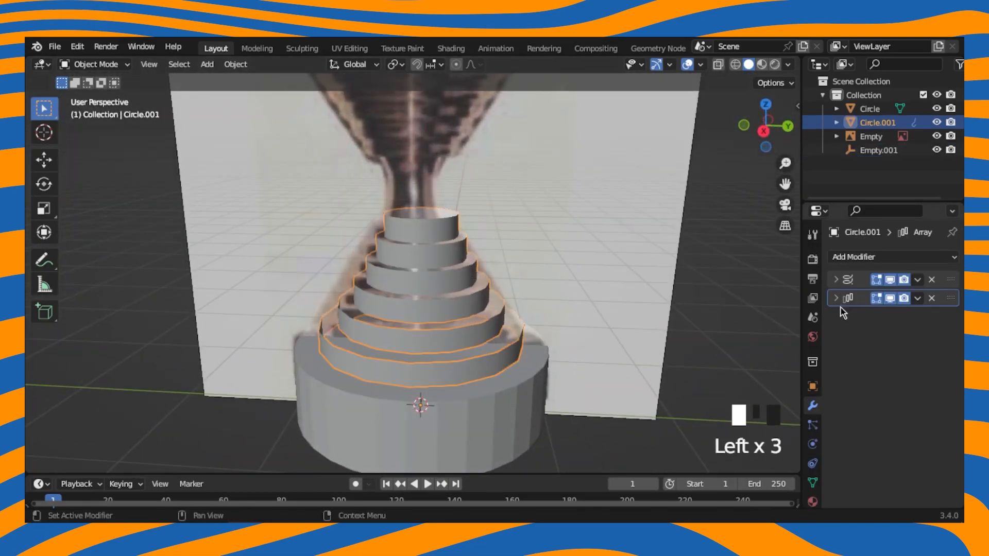
pyautogui.hotkey('ctrl', 'a')
# - Join the profile vertices of neighbouring rings with edges to close the gaps between all steps
pyautogui.press('Tab')
pyautogui.scroll(3, 443, 236)
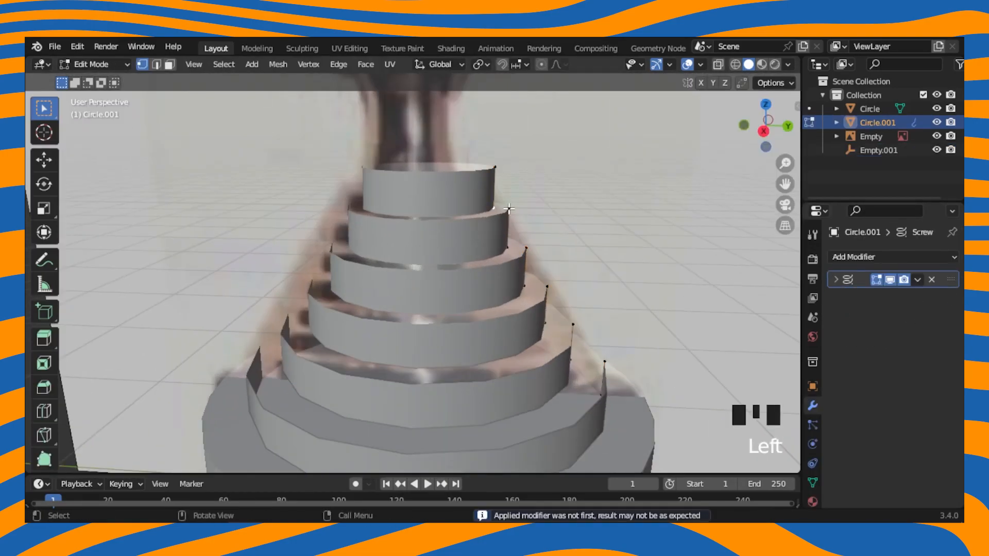
pyautogui.rightClick(510, 205)
pyautogui.press('f')
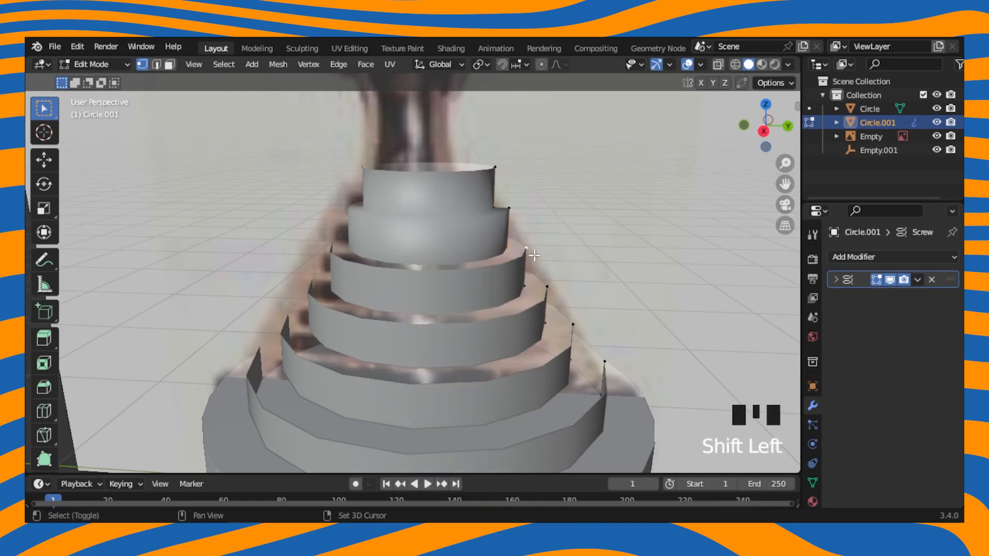
pyautogui.scroll(-4, 526, 249)
pyautogui.press('Tab')
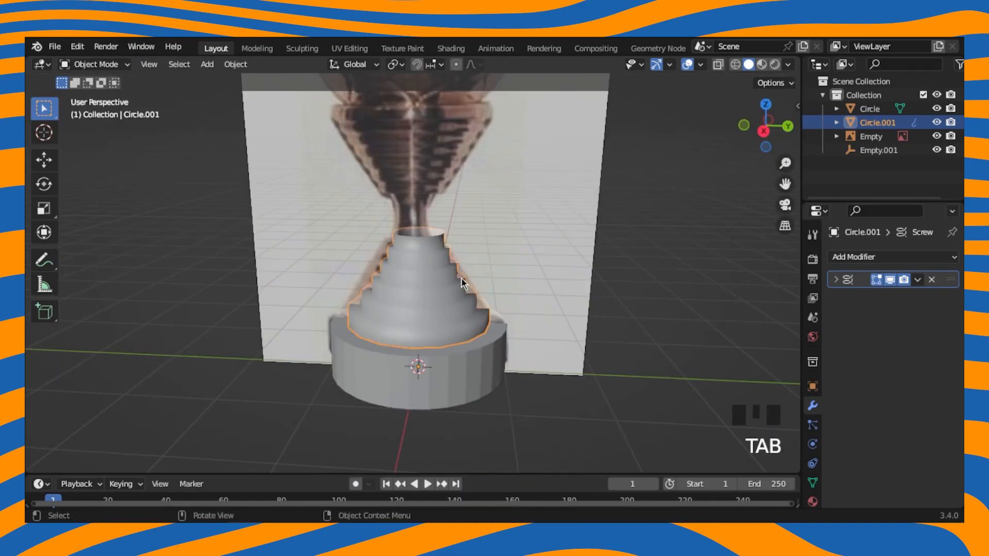
# - Extrude the stepped cone's uppermost profile vertex about 0.11 m inward to form a rim
pyautogui.moveTo(466, 289); pyautogui.dragTo(472, 340, button='middle')
pyautogui.scroll(3, 471, 309)
pyautogui.press('Tab')
pyautogui.moveTo(484, 227); pyautogui.dragTo(483, 209, button='middle')
pyautogui.press('e')
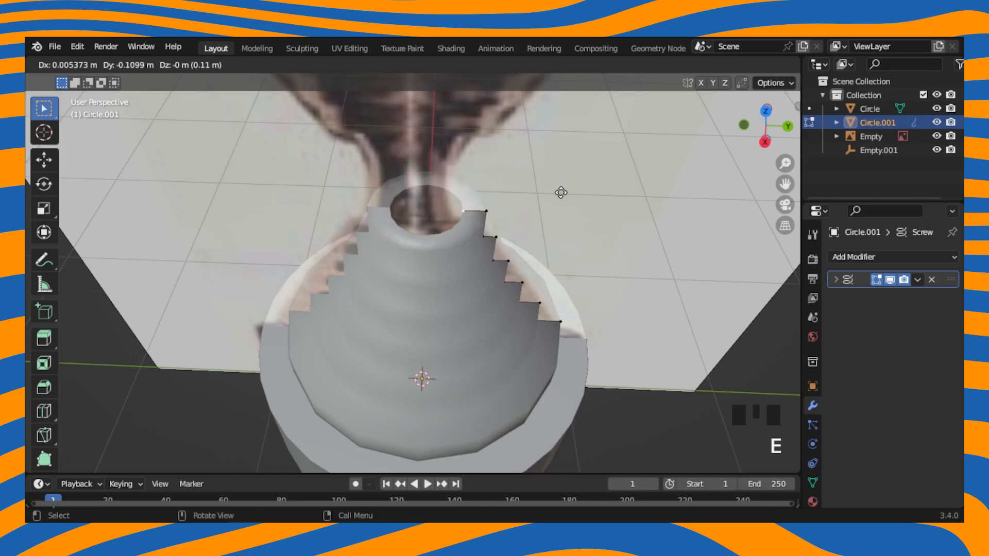
pyautogui.click(561, 192)
# - Move the extruded rim vertex along Y to narrow the opening at the cone's upper end
pyautogui.click(765, 141)
pyautogui.click(788, 125)
pyautogui.keyDown('shift'); pyautogui.moveTo(569, 139); pyautogui.dragTo(554, 272, button='middle'); pyautogui.keyUp('shift')
pyautogui.scroll(2, 585, 219)
pyautogui.press('s')
pyautogui.hotkey('shift', 'z')
pyautogui.press('g')
pyautogui.press('x')
pyautogui.rightClick(541, 216)
pyautogui.press('g')
pyautogui.press('y')
pyautogui.click(546, 271)
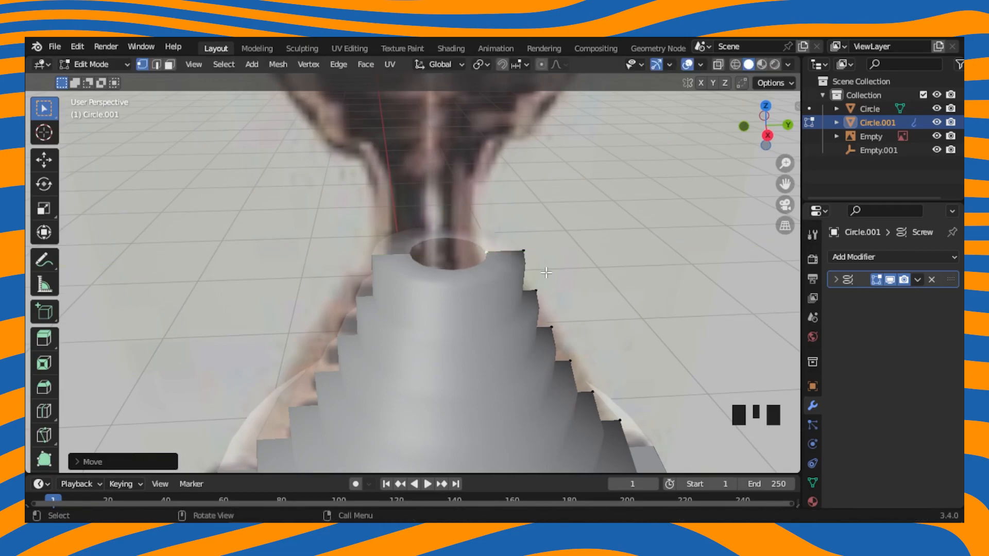
# - Shift the trophy reference image slightly along Y in right view to align it with the model
pyautogui.click(766, 135)
pyautogui.press('Tab')
pyautogui.click(521, 232)
pyautogui.press('g')
pyautogui.press('y')
pyautogui.click(508, 228)
pyautogui.scroll(5, 506, 230)
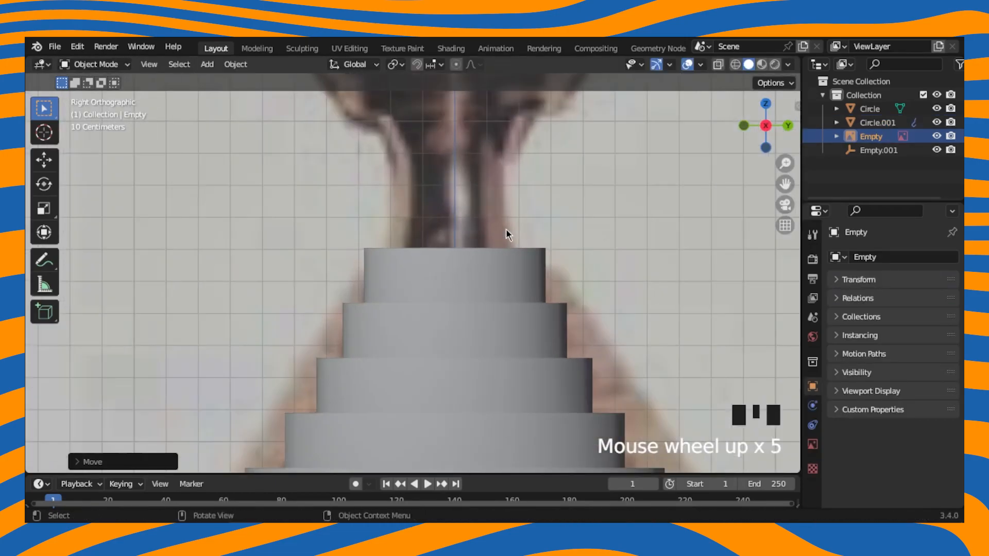
# - Move the stepped cone's inner rim vertex about 0.024 m outward along Y to match the neck's width
pyautogui.click(499, 248)
pyautogui.press('Tab')
pyautogui.press('Left')
pyautogui.press('Left')
pyautogui.press('g')
pyautogui.press('y')
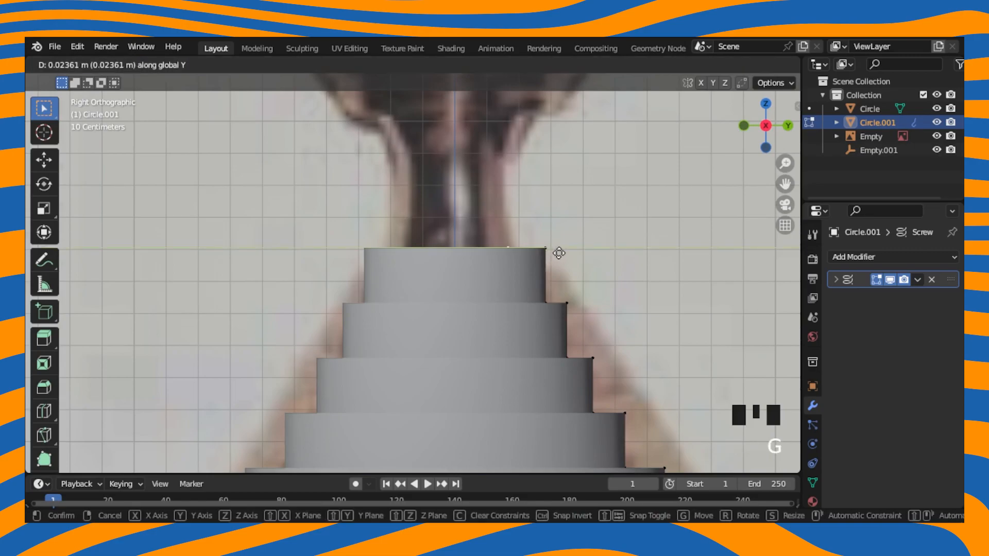
pyautogui.click(559, 253)
# - Extrude the stepped cone's inner rim vertex upward to form the neck and move the new vertex about 0.036 m inward along Y
pyautogui.press('e')
pyautogui.click(550, 196)
pyautogui.press('s')
pyautogui.rightClick(538, 195)
pyautogui.press('s')
pyautogui.hotkey('shift', 'z')
pyautogui.rightClick(538, 195)
pyautogui.press('g')
pyautogui.press('x')
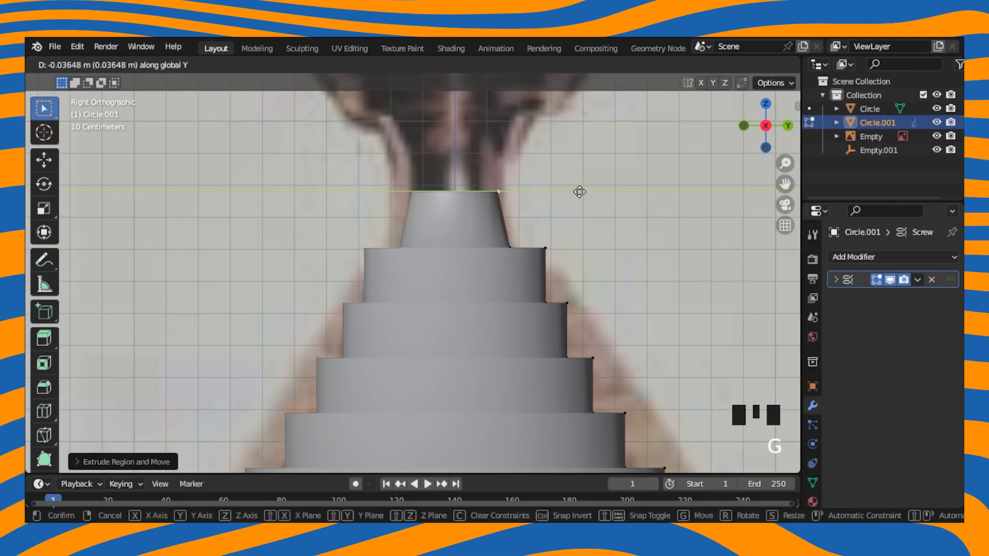
pyautogui.click(579, 192)
# - Add a Mirror modifier to the stepped cone and switch off all of its mirror axes
pyautogui.scroll(-7, 495, 227)
pyautogui.scroll(1, 489, 234)
pyautogui.scroll(-1, 488, 234)
pyautogui.scroll(2, 488, 234)
pyautogui.press('Tab')
pyautogui.click(842, 257)
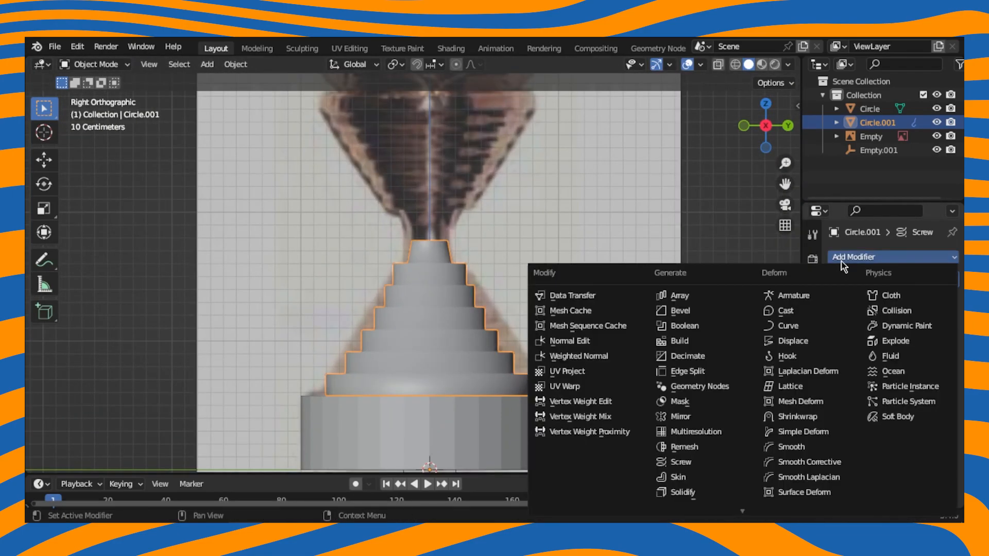
pyautogui.scroll(-1, 689, 463)
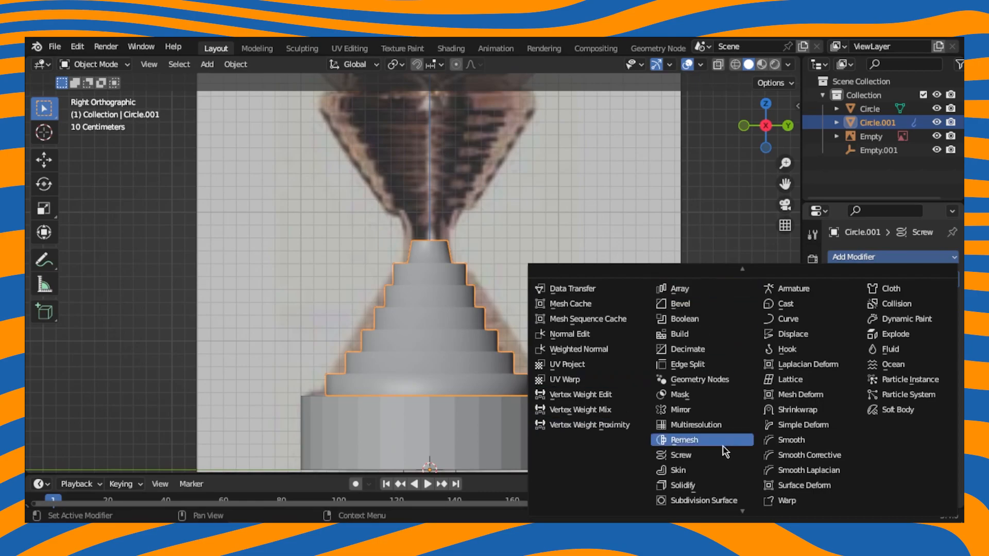
pyautogui.click(716, 410)
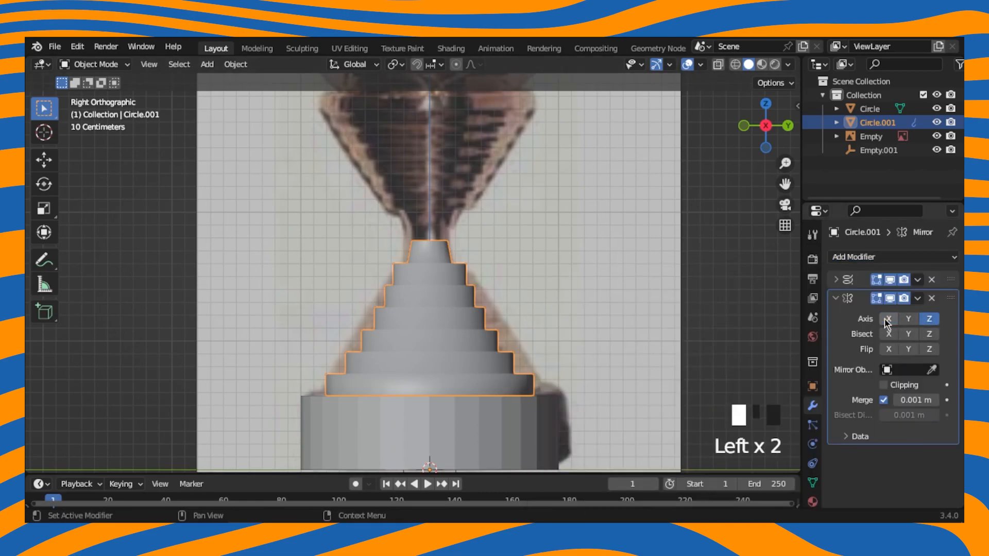
pyautogui.scroll(-3, 447, 328)
pyautogui.scroll(2, 507, 301)
pyautogui.scroll(3, 440, 251)
pyautogui.moveTo(448, 291); pyautogui.dragTo(481, 244, button='middle')
# - Duplicate the neck's uppermost profile vertex in place, separate it into its own object and select that object
pyautogui.press('Tab')
pyautogui.click(492, 219)
pyautogui.hotkey('shift', 'd')
pyautogui.rightClick(517, 192)
pyautogui.press('p')
pyautogui.click(516, 192)
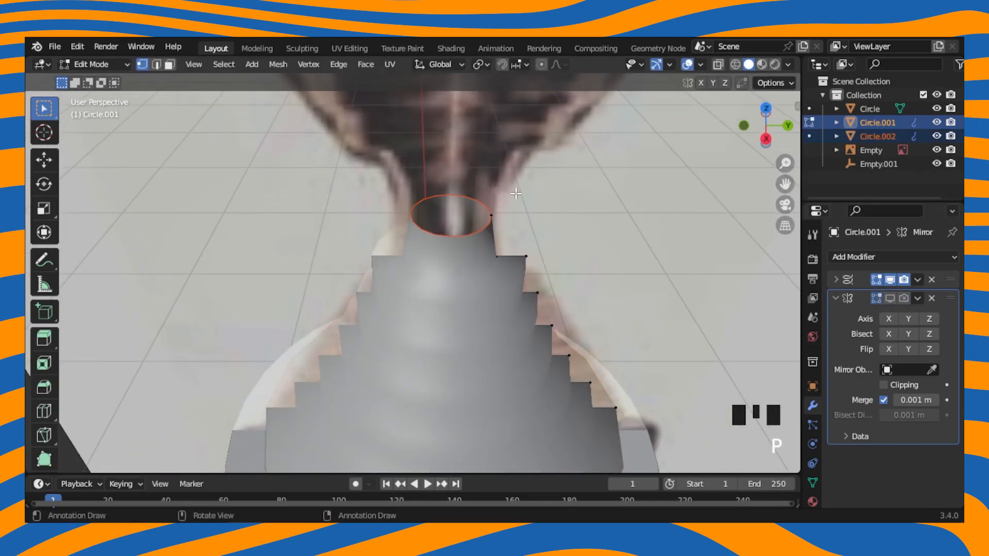
pyautogui.press('Tab')
pyautogui.click(495, 214)
# - Try to set the separated ring's origin to its geometry while its Screw modifier is still active
pyautogui.click(236, 64)
pyautogui.moveTo(268, 93)
pyautogui.click(415, 110)
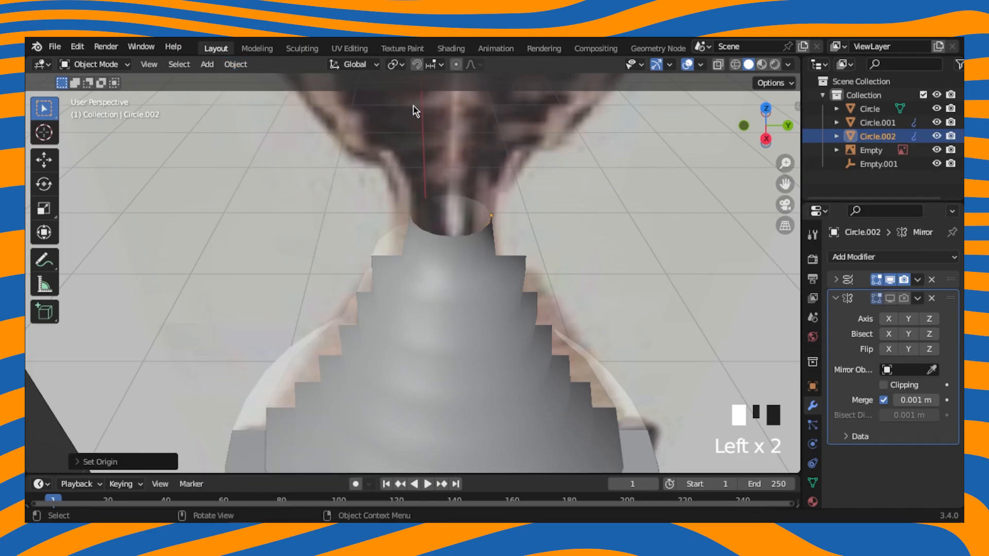
# - Try to clear the separated ring's modifiers and move its remaining vertex in edit mode
pyautogui.hotkey('ctrl', 'a')
pyautogui.click(931, 280)
pyautogui.click(484, 230)
pyautogui.click(488, 223)
pyautogui.click(882, 123)
pyautogui.click(881, 134)
pyautogui.press('Tab')
pyautogui.press('a')
pyautogui.press('g')
pyautogui.click(521, 167)
pyautogui.scroll(-2, 673, 257)
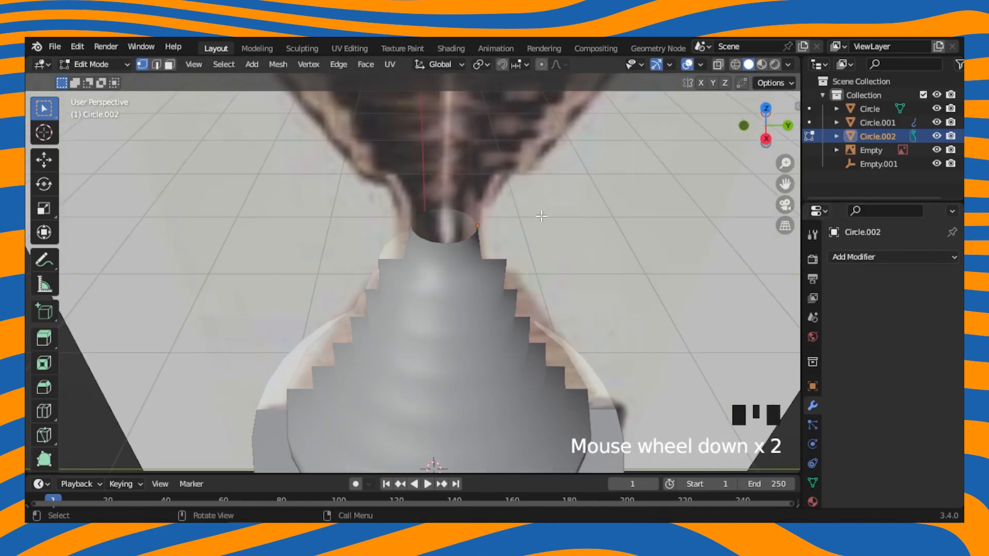
# - Undo the vertex edits and the Screw modifier removal on the separated ring
pyautogui.hotkey('ctrl', 'z')
pyautogui.press('z')
pyautogui.hotkey('ctrl', 'z')
pyautogui.hotkey('ctrl', 'z')
pyautogui.hotkey('ctrl', 'z')
pyautogui.hotkey('ctrl', 'z')
pyautogui.hotkey('ctrl', 'z')
pyautogui.hotkey('ctrl', 'z')
pyautogui.click(821, 291)
# - Try to move the separated vertex along Z and extrude a new vertex upward from it
pyautogui.press('g')
pyautogui.press('z')
pyautogui.click(536, 156)
pyautogui.press('z')
pyautogui.scroll(2, 589, 148)
pyautogui.press('Tab')
pyautogui.moveTo(590, 147); pyautogui.dragTo(589, 171, button='middle')
pyautogui.scroll(-3, 588, 170)
pyautogui.press('e')
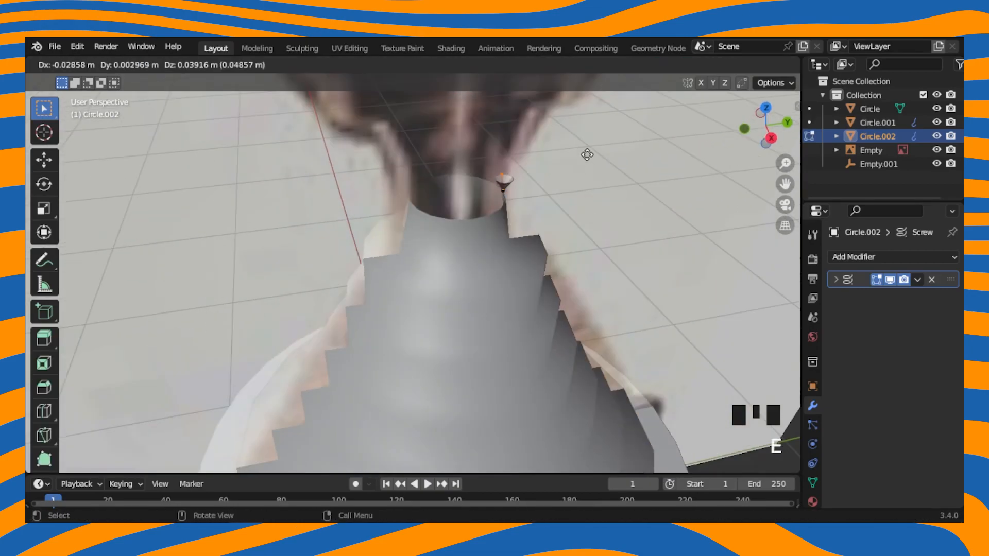
pyautogui.press('z')
pyautogui.click(587, 155)
# - Undo the extrusion, the vertical move and the origin change on the separated ring
pyautogui.click(836, 279)
pyautogui.scroll(-1, 565, 252)
pyautogui.hotkey('ctrl', 'z')
pyautogui.hotkey('ctrl', 'z')
pyautogui.hotkey('ctrl', 'z')
pyautogui.hotkey('ctrl', 'z')
pyautogui.hotkey('ctrl', 'z')
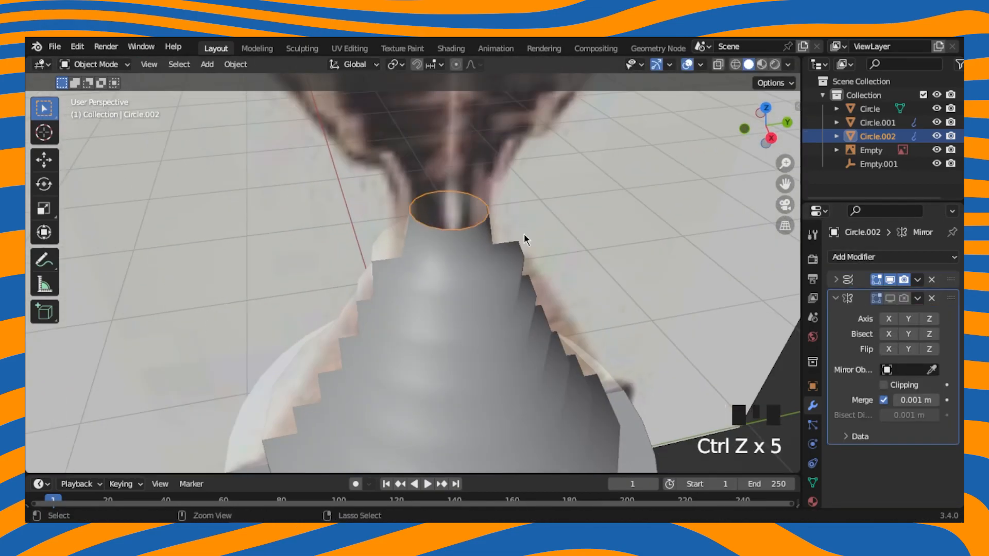
# - Apply the separated ring's Screw modifier and set the ring's origin to its geometry
pyautogui.moveTo(524, 234); pyautogui.dragTo(531, 253, button='middle')
pyautogui.hotkey('ctrl', 'a')
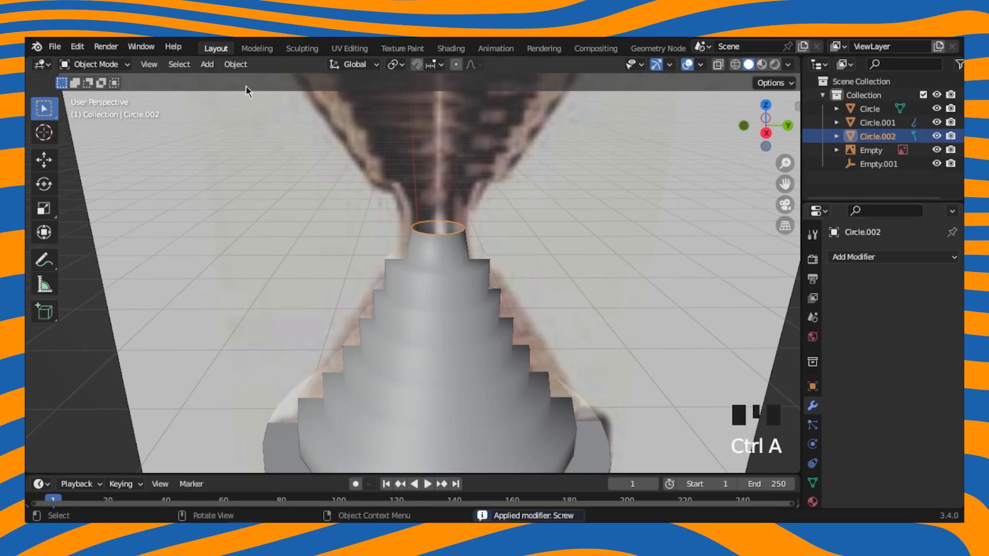
pyautogui.click(236, 63)
pyautogui.moveTo(252, 93)
pyautogui.click(438, 107)
# - Snap the 3D cursor to the separated ring and set the stepped cone's origin to the 3D cursor
pyautogui.scroll(2, 328, 135)
pyautogui.hotkey('shift', 's')
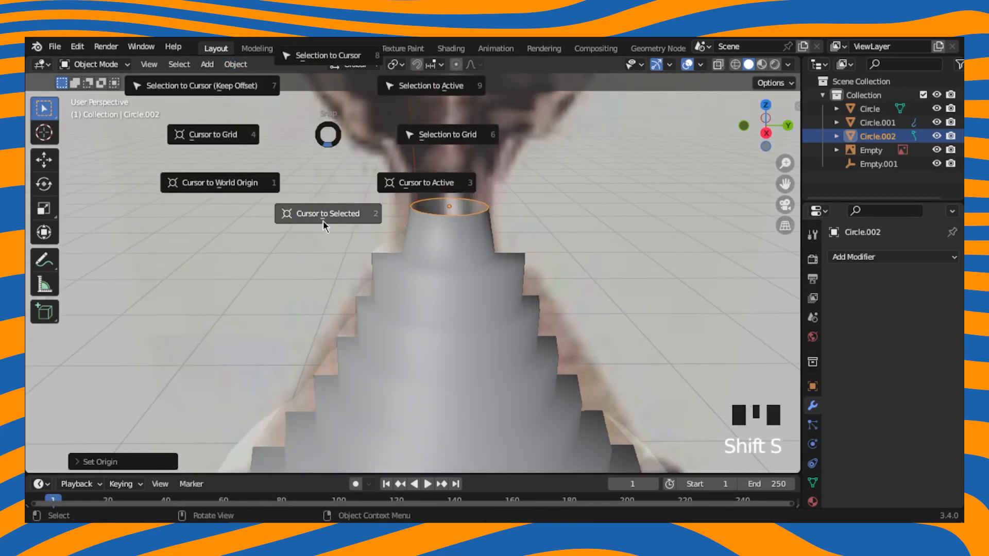
pyautogui.click(296, 211)
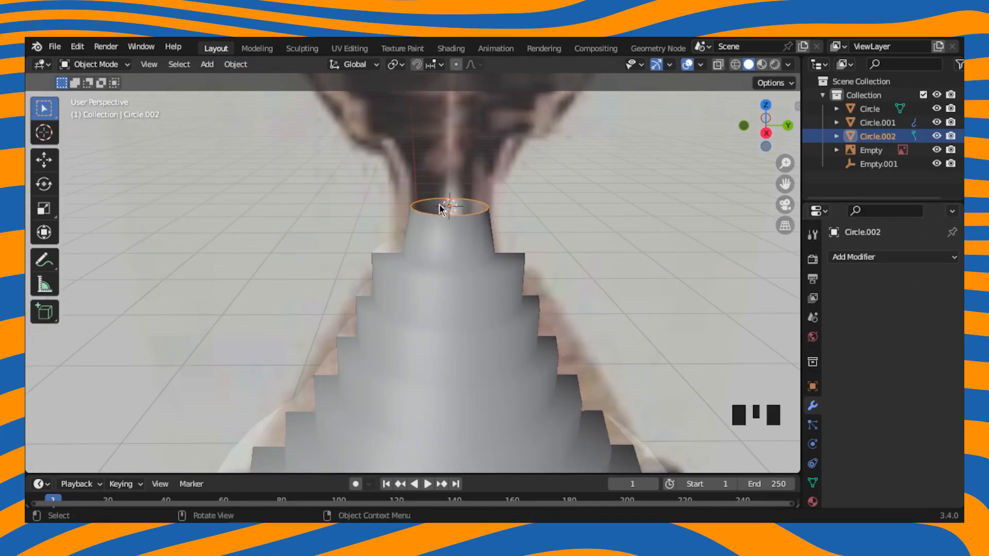
pyautogui.click(493, 219)
pyautogui.click(236, 64)
pyautogui.moveTo(265, 91)
pyautogui.click(409, 110)
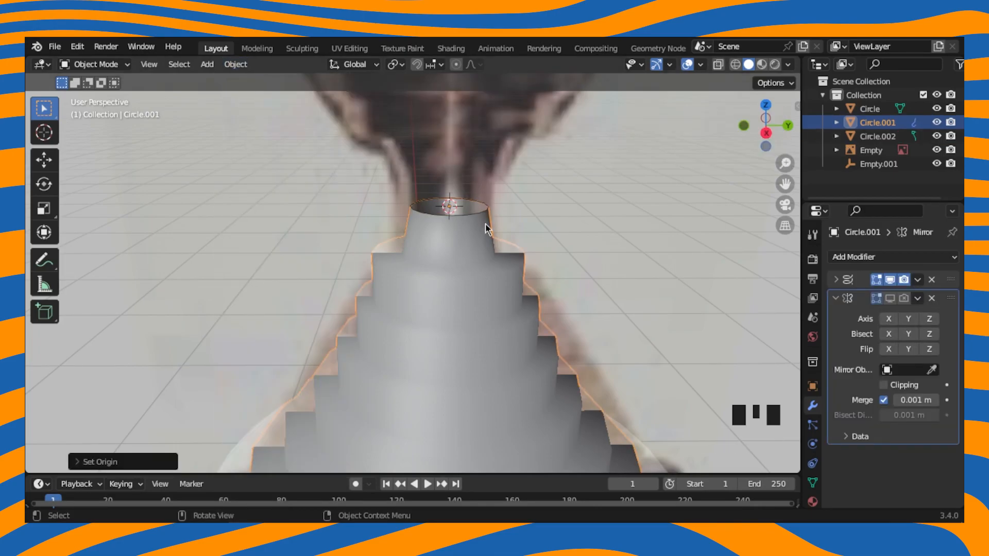
# - Turn on the Z axis of the stepped cone's Mirror modifier to mirror the cone above the neck
pyautogui.click(929, 319)
pyautogui.scroll(-8, 510, 254)
pyautogui.moveTo(510, 254); pyautogui.dragTo(506, 174, button='middle')
pyautogui.scroll(3, 483, 280)
# - Try to apply the stepped cone's Mirror modifier and undo it after checking the neck in edit mode
pyautogui.hotkey('ctrl', 'a')
pyautogui.scroll(2, 494, 284)
pyautogui.scroll(5, 505, 175)
pyautogui.press('Tab')
pyautogui.hotkey('ctrl', 'z')
pyautogui.hotkey('ctrl', 'z')
# - Enable Clipping on the stepped cone's Mirror modifier and apply the modifier
pyautogui.scroll(-3, 740, 265)
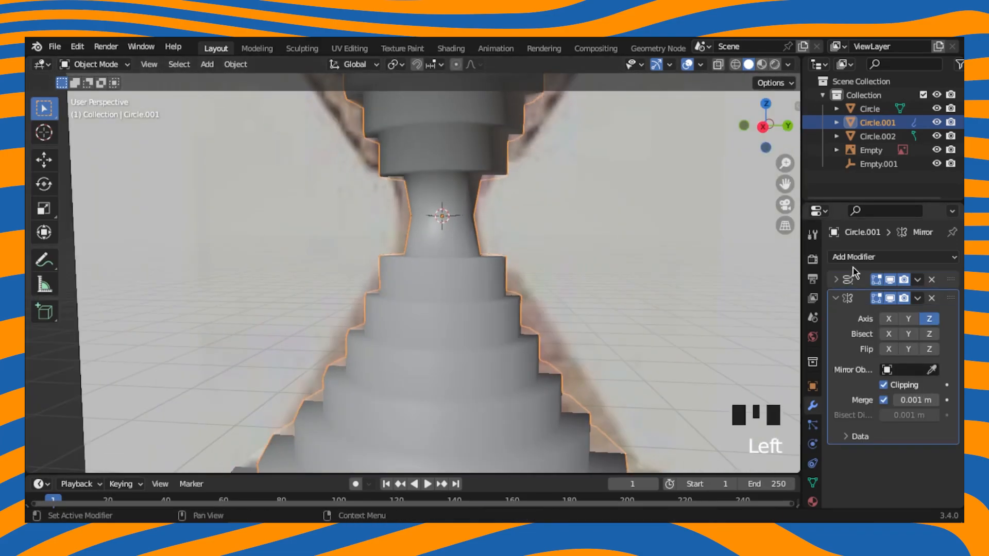
pyautogui.hotkey('ctrl', 'a')
# - Bevel the profile vertex at the middle of the neck to round its narrowest point
pyautogui.press('Tab')
pyautogui.scroll(3, 532, 178)
pyautogui.moveTo(558, 164); pyautogui.dragTo(587, 189, button='middle')
pyautogui.hotkey('ctrl', 'b')
pyautogui.hotkey('shift', 'ctrl', 'b')
pyautogui.click(644, 194)
# - Move a neck profile vertex along Y to refine the neck's curve and return to object mode
pyautogui.click(536, 174)
pyautogui.press('g')
pyautogui.press('y')
pyautogui.click(608, 173)
pyautogui.scroll(-9, 587, 189)
pyautogui.press('Tab')
# - Turn on the Face Orientation overlay in the viewport
pyautogui.click(522, 204)
pyautogui.scroll(3, 522, 208)
pyautogui.moveTo(522, 208); pyautogui.dragTo(748, 107, button='middle')
pyautogui.click(701, 64)
pyautogui.click(614, 329)
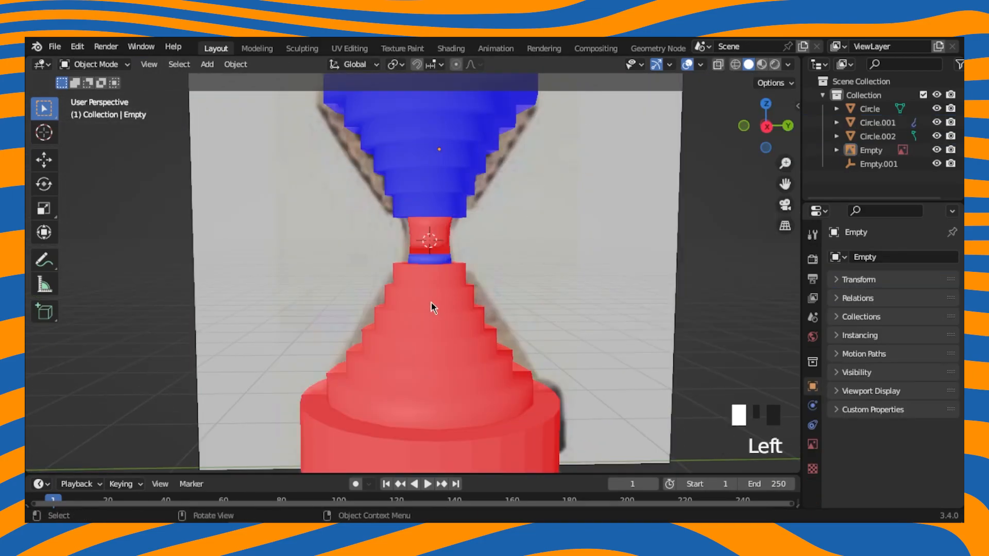
# - Try to recalculate the normals of the stepped body's whole profile
pyautogui.click(432, 304)
pyautogui.scroll(-2, 433, 304)
pyautogui.press('Tab')
pyautogui.press('a')
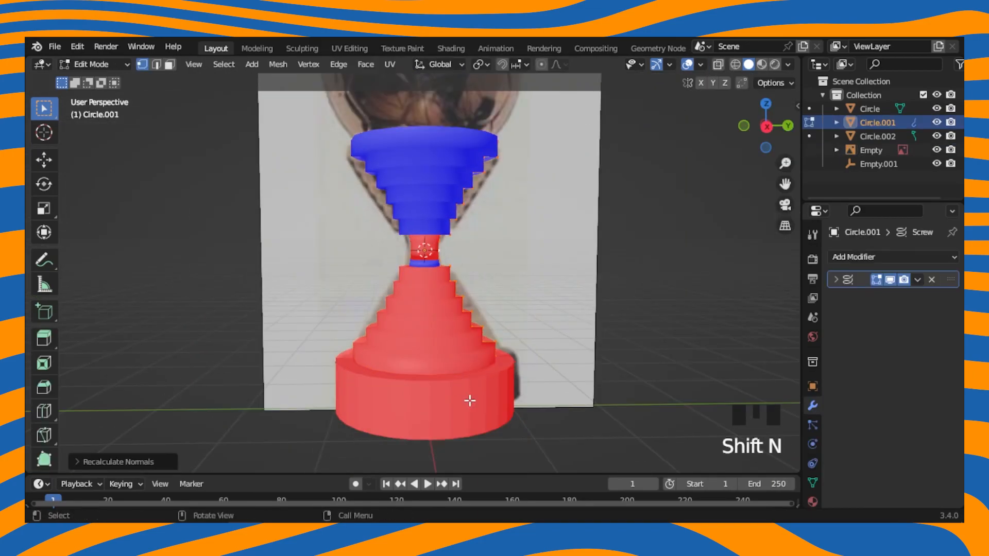
pyautogui.scroll(1, 468, 253)
pyautogui.press('Tab')
# - Recalculate the normals of the round base's mesh
pyautogui.moveTo(510, 368); pyautogui.dragTo(488, 355, button='middle')
pyautogui.scroll(-4, 475, 340)
pyautogui.click(471, 339)
pyautogui.press('Tab')
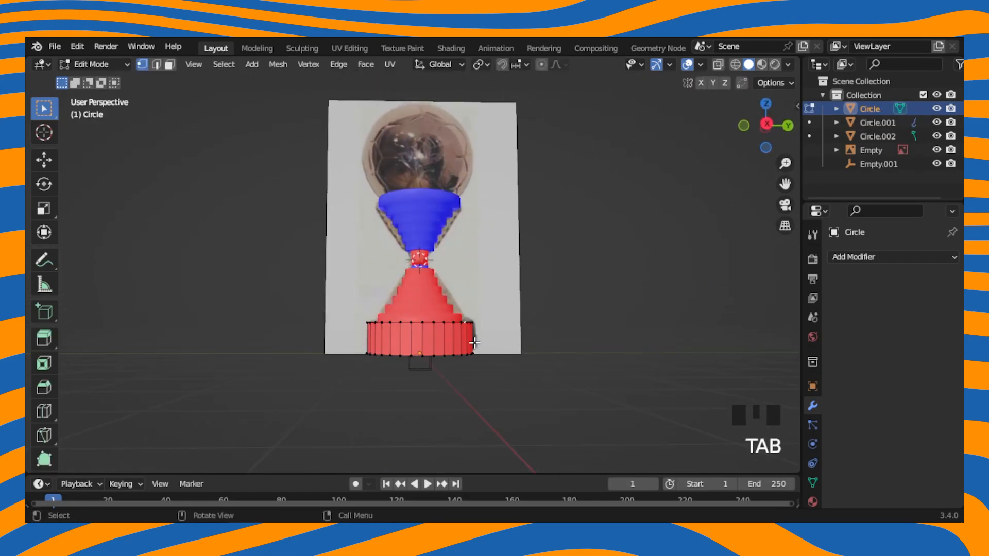
pyautogui.hotkey('shift', 'n')
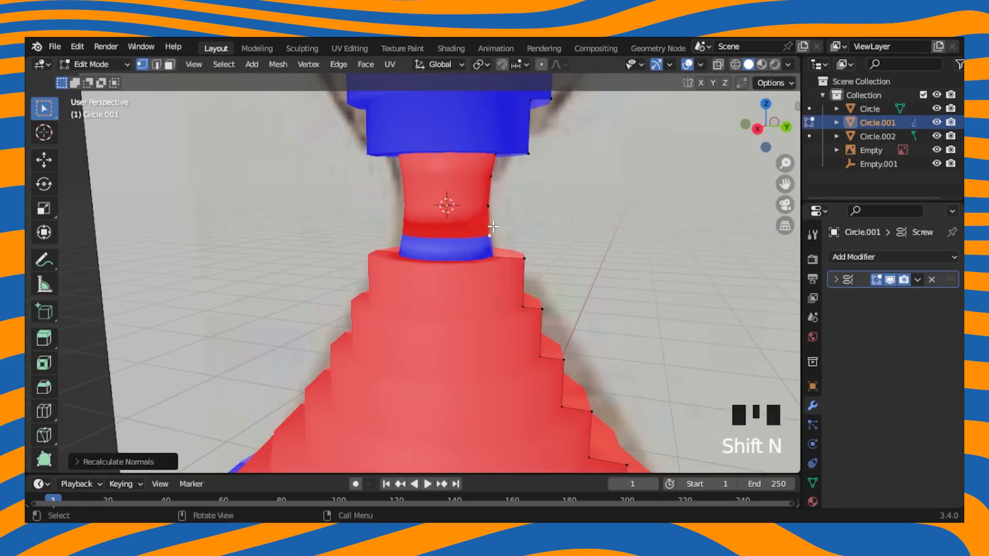
# - Try to recalculate the stepped body's normals again and toggle the operation's option on and off
pyautogui.scroll(3, 521, 155)
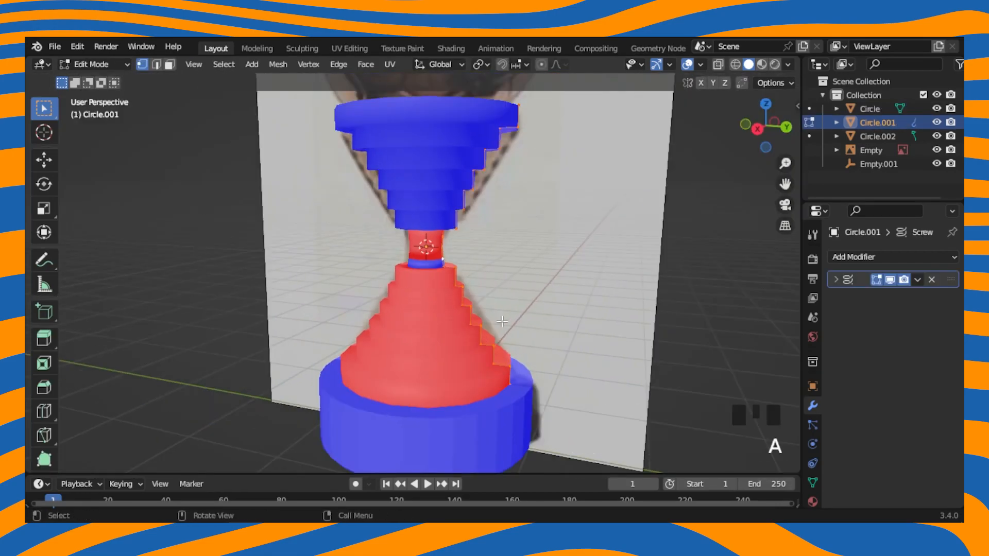
pyautogui.scroll(1, 530, 327)
pyautogui.scroll(-1, 531, 327)
pyautogui.hotkey('shift', 'n')
pyautogui.scroll(2, 531, 328)
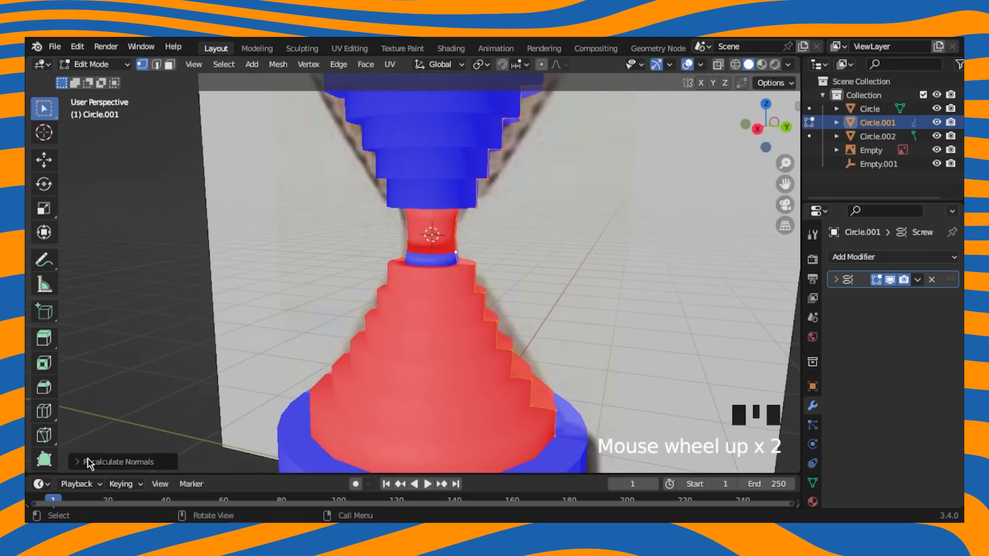
pyautogui.click(89, 459)
pyautogui.click(159, 458)
pyautogui.click(160, 458)
# - Apply the Screw modifier to the stepped body in object mode
pyautogui.scroll(-3, 240, 348)
pyautogui.press('Tab')
pyautogui.hotkey('ctrl', 'a')
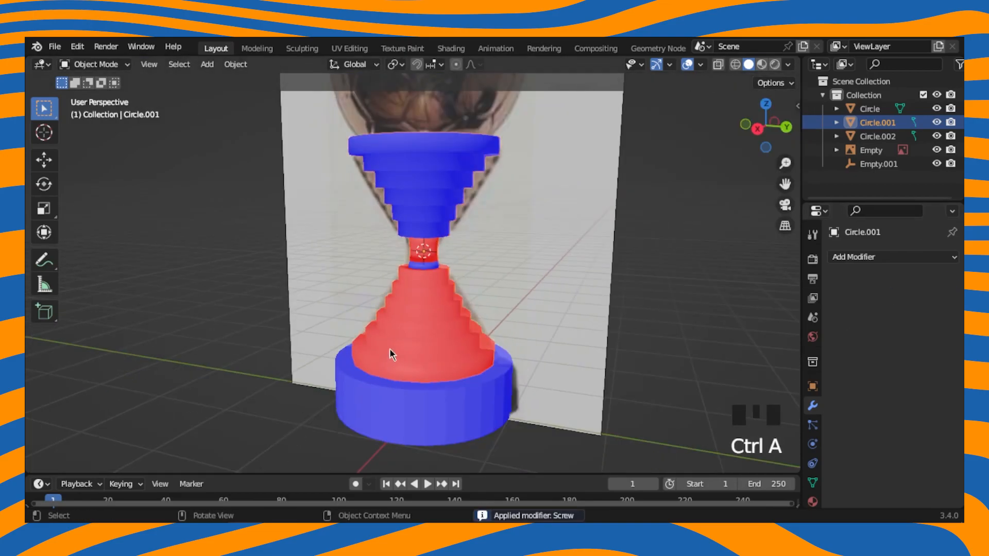
# - Recalculate the normals of the stepped body's converted mesh and check its surface around the neck
pyautogui.press('Tab')
pyautogui.hotkey('shift', 'n')
pyautogui.scroll(2, 453, 303)
pyautogui.moveTo(453, 257); pyautogui.dragTo(536, 340, button='middle')
pyautogui.press('Tab')
pyautogui.press('Tab')
pyautogui.tripleClick(536, 277)
pyautogui.moveTo(538, 271); pyautogui.dragTo(512, 268, button='middle')
pyautogui.press('Tab')
# - Turn off the Face Orientation overlay in the viewport
pyautogui.click(664, 154)
pyautogui.click(701, 65)
pyautogui.click(673, 327)
pyautogui.scroll(2, 520, 275)
pyautogui.scroll(-4, 484, 320)
pyautogui.scroll(1, 452, 379)
# - Shade the round base and the stepped body smooth, using Auto Smooth at 30° on the stepped body
pyautogui.click(443, 379)
pyautogui.rightClick(428, 376)
pyautogui.click(427, 270)
pyautogui.click(430, 267)
pyautogui.rightClick(431, 267)
pyautogui.click(430, 268)
# - Add a Bevel modifier to the stepped body with an amount of 0.019 m and 2 segments
pyautogui.click(881, 257)
pyautogui.click(728, 312)
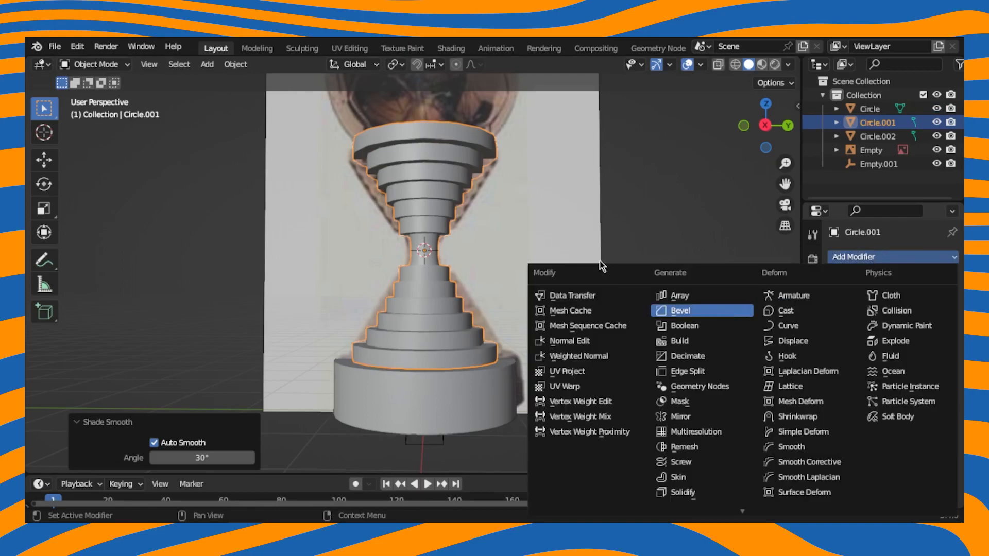
pyautogui.scroll(3, 564, 248)
pyautogui.keyDown('shift'); pyautogui.moveTo(563, 248); pyautogui.dragTo(530, 283, button='middle'); pyautogui.keyUp('shift')
pyautogui.keyDown('shift'); pyautogui.moveTo(934, 334); pyautogui.dragTo(916, 334); pyautogui.keyUp('shift')
pyautogui.click(935, 349)
pyautogui.scroll(2, 560, 323)
pyautogui.moveTo(560, 323); pyautogui.dragTo(572, 289, button='middle')
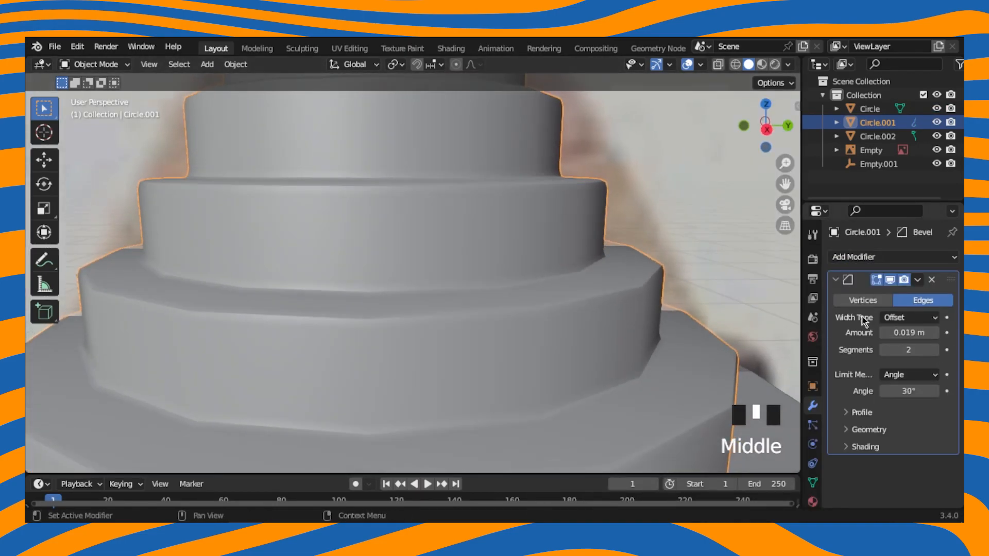
# - Add a Catmull-Clark Subdivision Surface modifier to the stepped body with viewport level 2
pyautogui.click(881, 257)
pyautogui.scroll(-3, 541, 377)
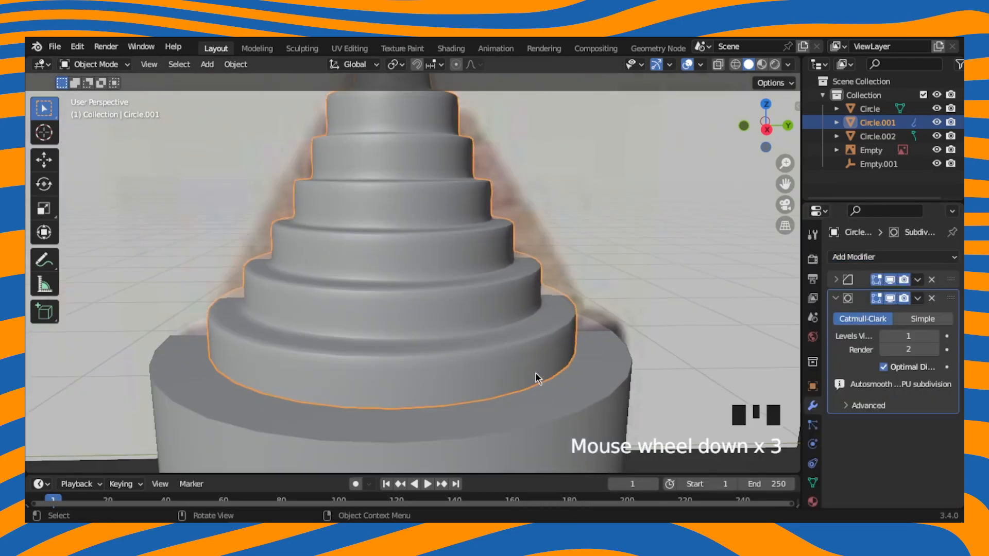
pyautogui.keyDown('shift'); pyautogui.moveTo(542, 377); pyautogui.dragTo(528, 317, button='middle'); pyautogui.keyUp('shift')
pyautogui.scroll(1, 528, 317)
pyautogui.click(933, 336)
# - Copy the modifiers from the stepped body to the round base
pyautogui.scroll(-1, 450, 288)
pyautogui.scroll(-1, 450, 288)
pyautogui.keyDown('shift'); pyautogui.moveTo(450, 289); pyautogui.dragTo(484, 328, button='middle'); pyautogui.keyUp('shift')
pyautogui.scroll(-1, 484, 328)
pyautogui.click(479, 330)
pyautogui.keyDown('shift'); pyautogui.click(463, 269); pyautogui.keyUp('shift')
pyautogui.hotkey('ctrl', 'l')
pyautogui.click(442, 384)
# - Scale the stepped body by about 1.1 in X and Y only, matching the reference width in side view
pyautogui.scroll(-2, 493, 388)
pyautogui.moveTo(492, 388); pyautogui.dragTo(458, 141, button='middle')
pyautogui.click(458, 141)
pyautogui.scroll(2, 446, 226)
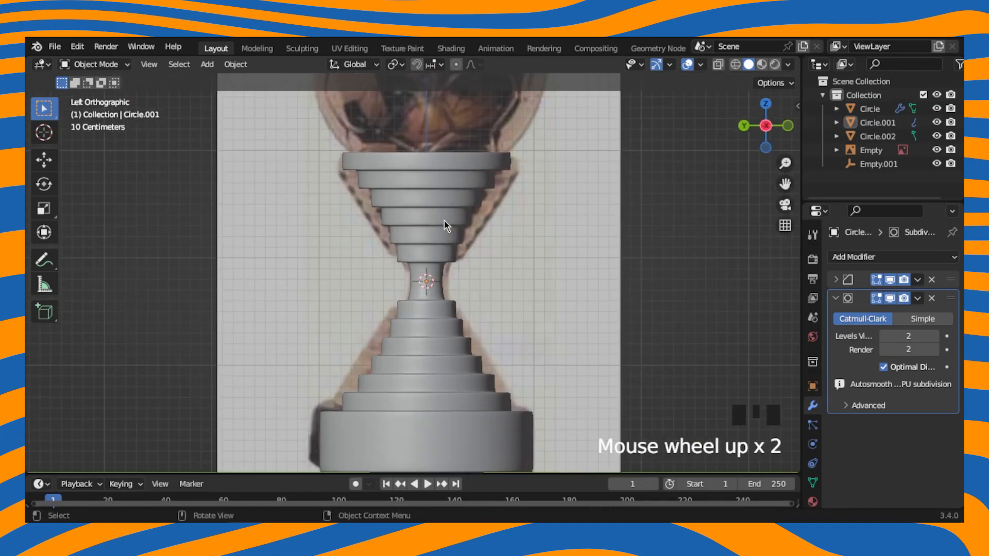
pyautogui.click(434, 207)
pyautogui.press('s')
pyautogui.hotkey('shift', 'z')
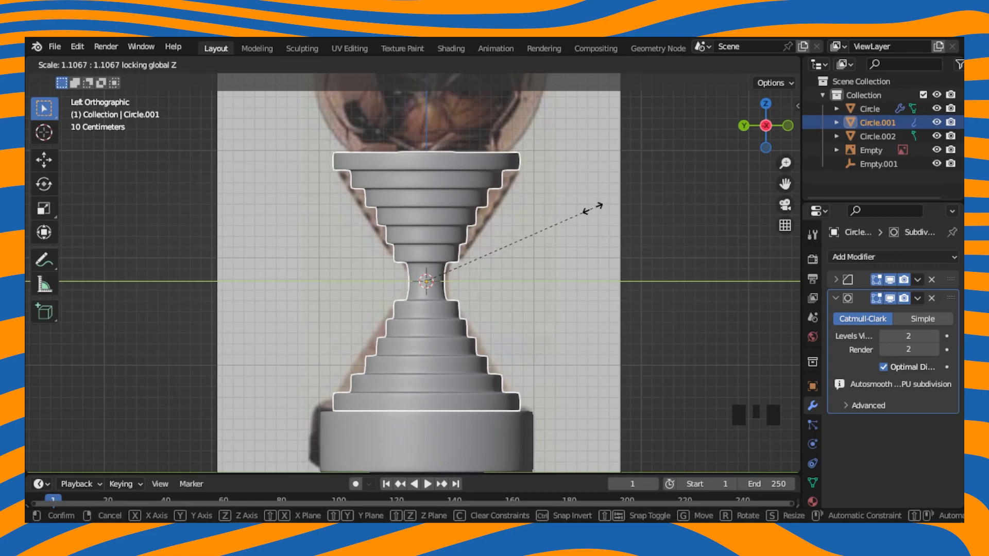
pyautogui.click(597, 216)
# - Select the side faces of every step ring except the topmost and scale them slightly outward, locking Z
pyautogui.scroll(-2, 601, 225)
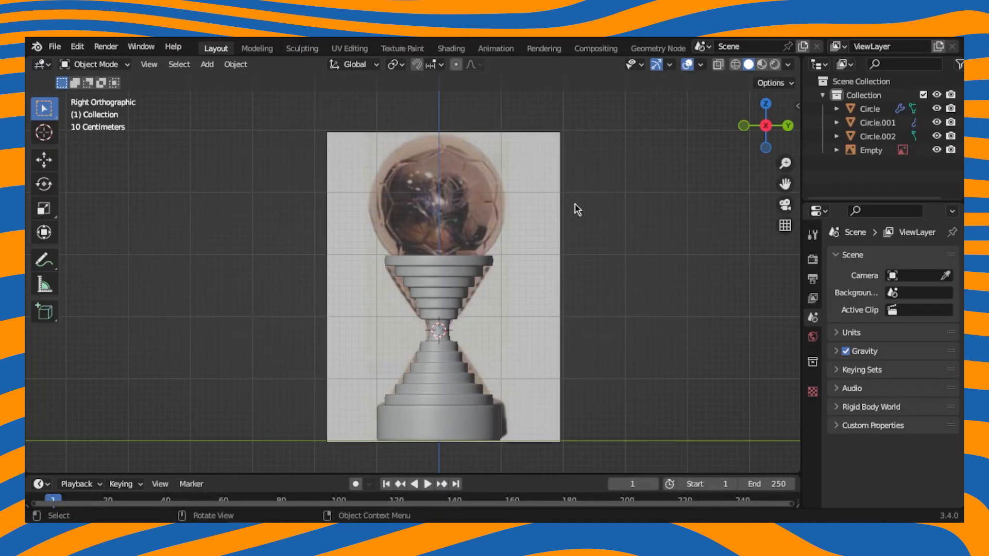
pyautogui.scroll(3, 517, 289)
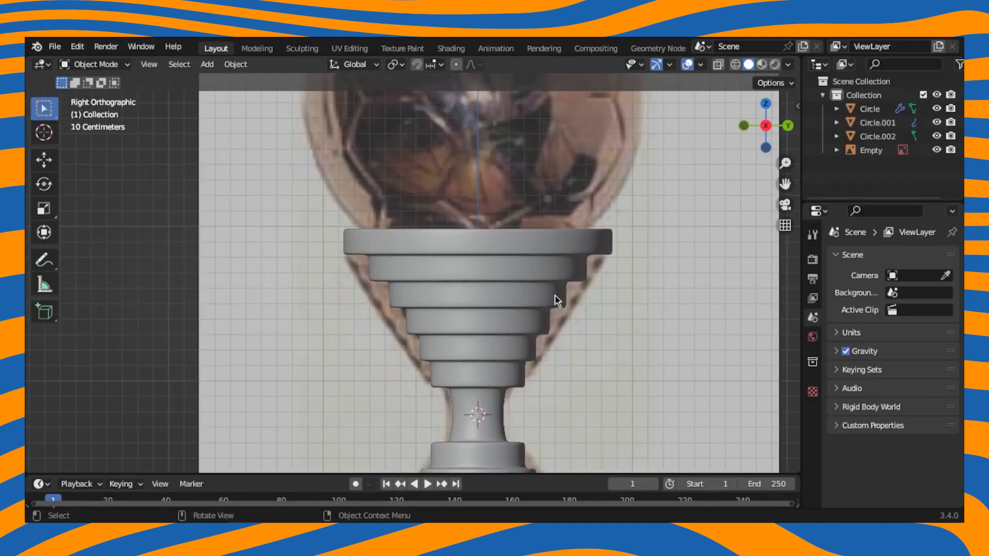
pyautogui.click(555, 300)
pyautogui.press('Tab')
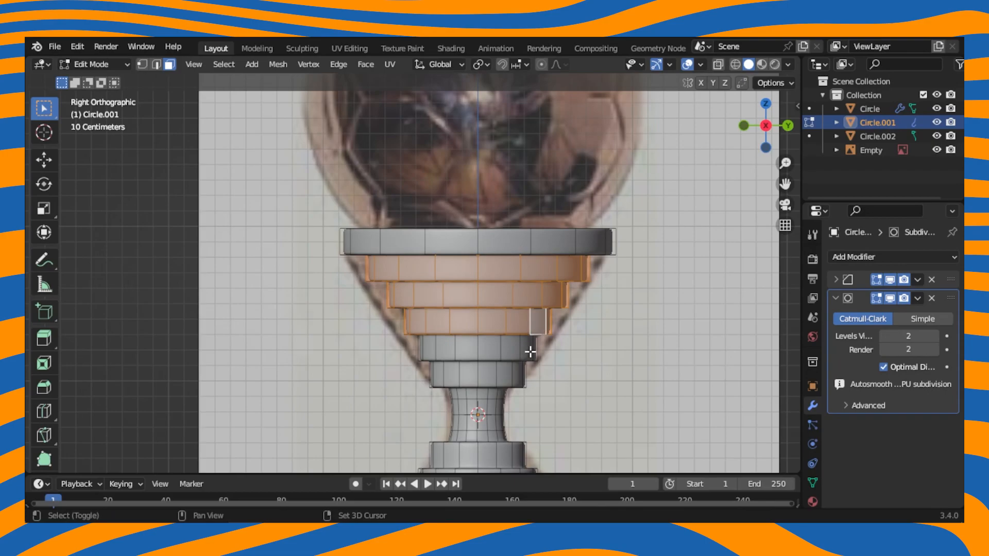
pyautogui.scroll(-1, 592, 371)
pyautogui.keyDown('shift'); pyautogui.moveTo(494, 415); pyautogui.dragTo(465, 327, button='middle'); pyautogui.keyUp('shift')
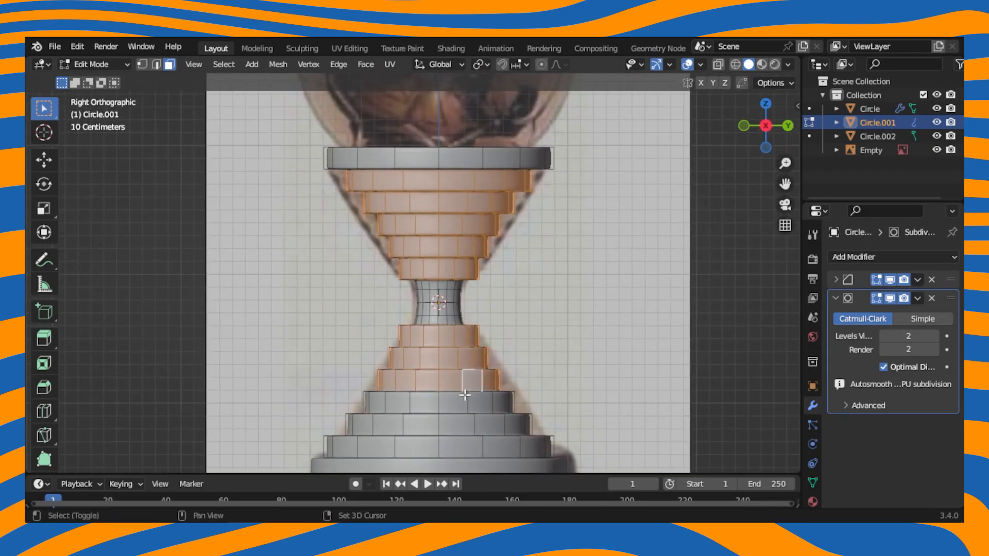
pyautogui.keyDown('alt'); pyautogui.keyDown('shift'); pyautogui.click(482, 443); pyautogui.keyUp('shift'); pyautogui.keyUp('alt')
pyautogui.press('s')
pyautogui.hotkey('shift', 'z')
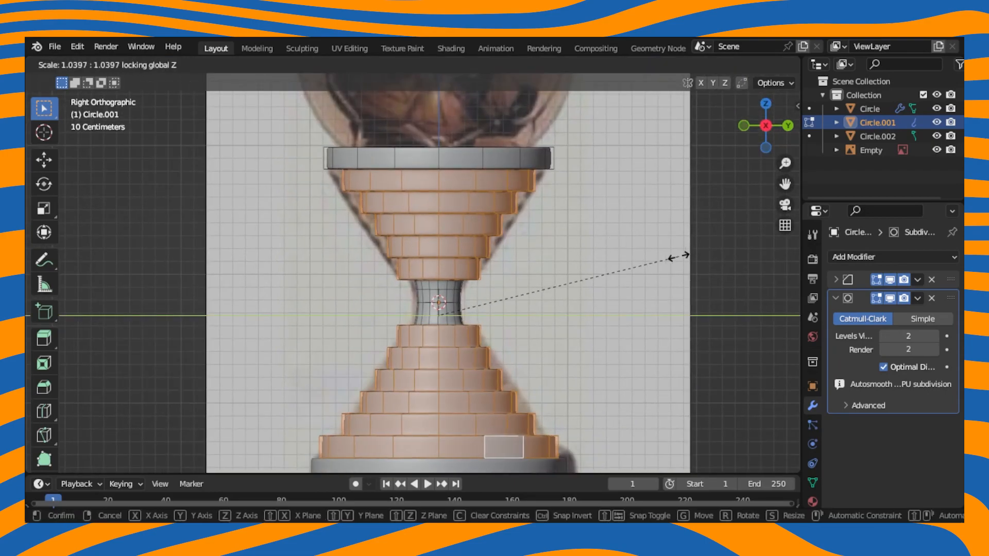
pyautogui.click(710, 256)
pyautogui.press('Tab')
# - Add an Ico Sphere with 1 subdivision and raise it along Z to the ball in the reference image
pyautogui.click(558, 264)
pyautogui.scroll(-3, 566, 234)
pyautogui.hotkey('shift', 'a')
pyautogui.click(566, 281)
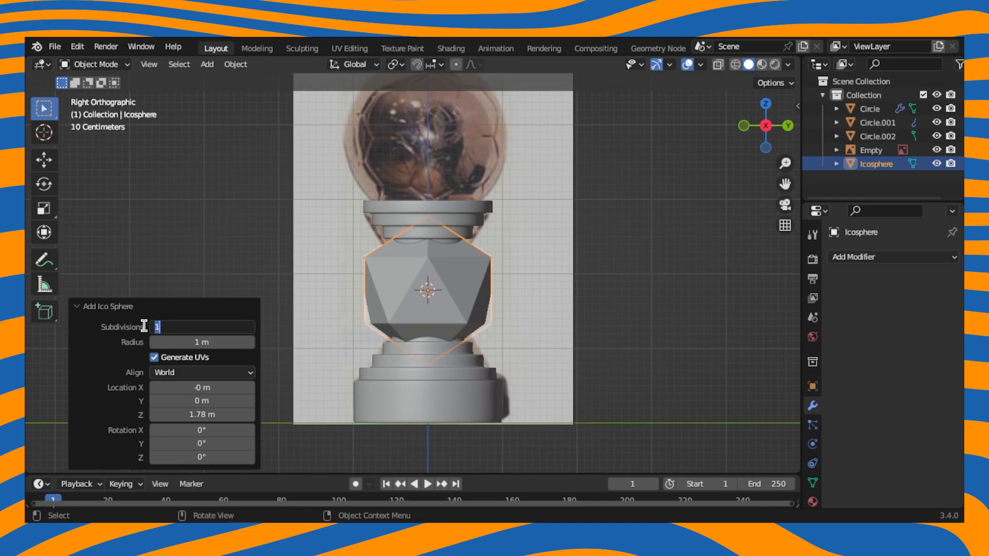
pyautogui.click(131, 307)
pyautogui.press('g')
pyautogui.press('z')
pyautogui.click(450, 104)
# - Add a Bevel modifier to the ico sphere, set to Vertices with the Percent width type
pyautogui.keyDown('shift'); pyautogui.moveTo(496, 103); pyautogui.dragTo(474, 271, button='middle'); pyautogui.keyUp('shift')
pyautogui.scroll(2, 474, 271)
pyautogui.click(893, 257)
pyautogui.click(718, 320)
pyautogui.click(882, 300)
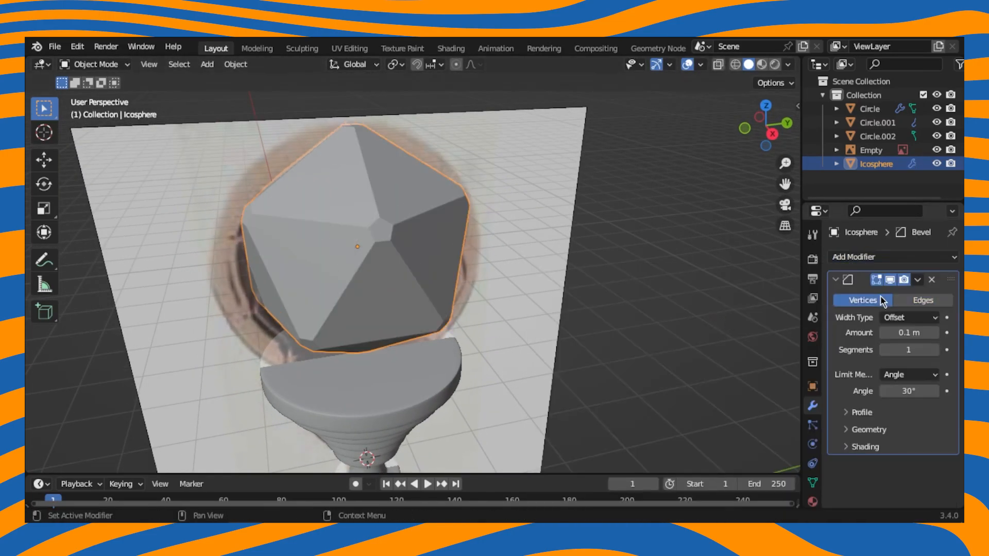
pyautogui.click(914, 319)
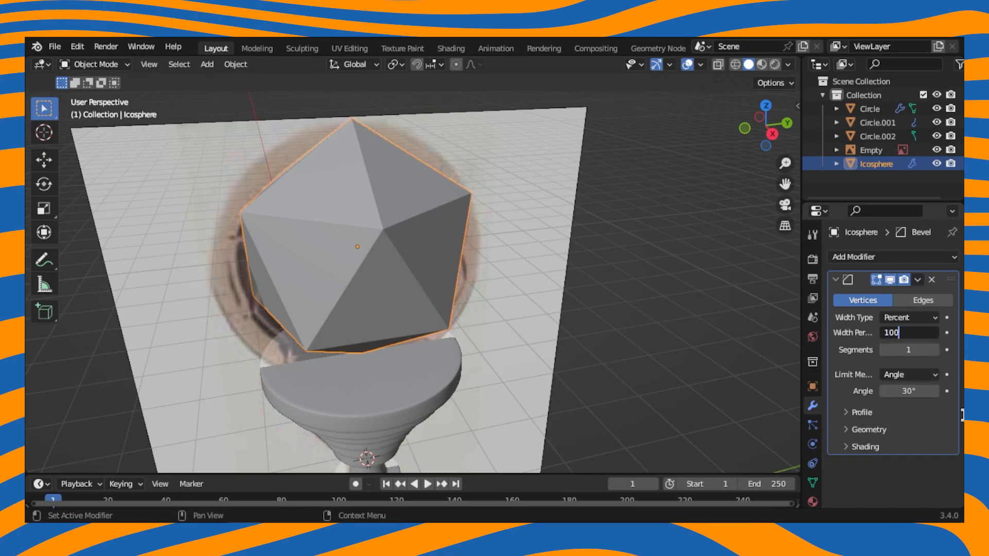
# - Adjust the vertex bevel's percent width so the ico sphere forms a football pattern of pentagons and hexagons
pyautogui.press('Return')
pyautogui.click(936, 351)
pyautogui.click(884, 351)
pyautogui.click(874, 447)
pyautogui.scroll(-2, 906, 464)
pyautogui.scroll(2, 866, 407)
pyautogui.click(835, 281)
# - Add an Edge Split modifier and a Simple Subdivision Surface modifier with viewport level 2 to the ball
pyautogui.click(844, 257)
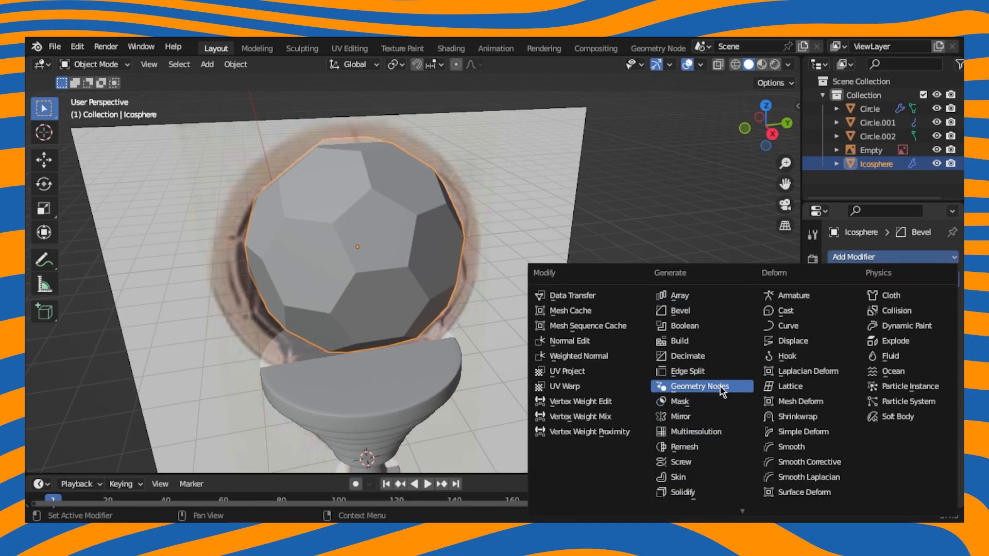
pyautogui.click(688, 370)
pyautogui.click(835, 299)
pyautogui.click(845, 257)
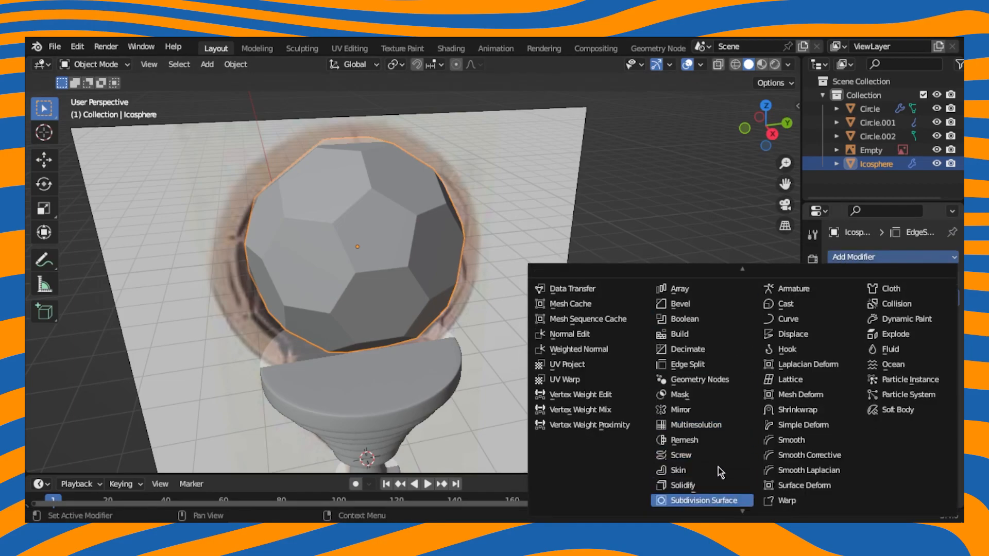
pyautogui.click(664, 500)
pyautogui.click(907, 339)
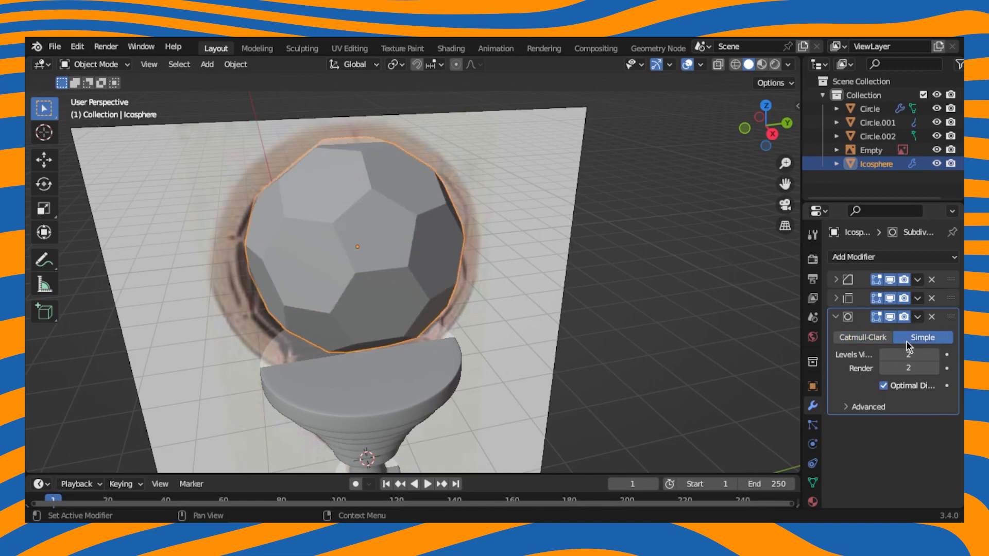
# - Add a Cast modifier to the ball with the Sphere shape and a factor of 1
pyautogui.click(876, 257)
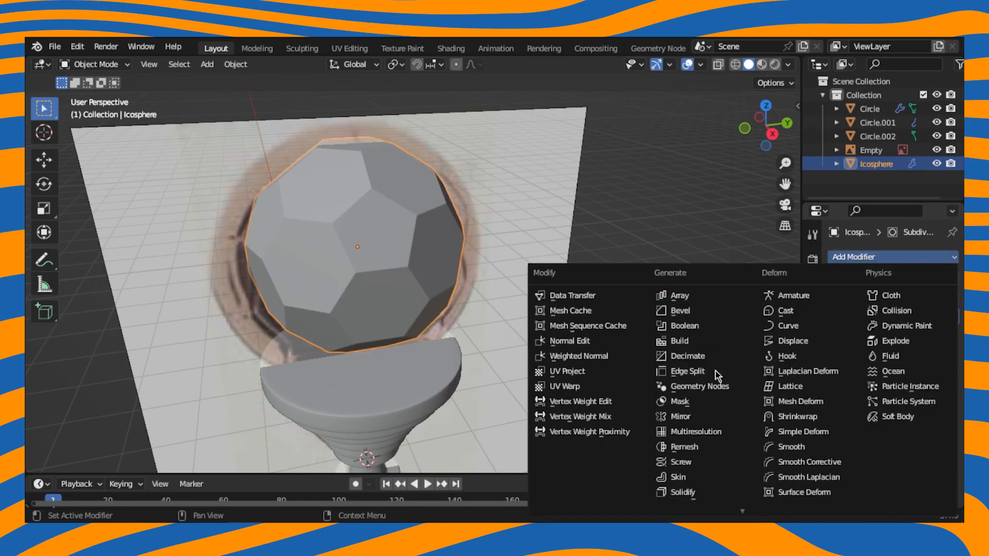
pyautogui.click(721, 377)
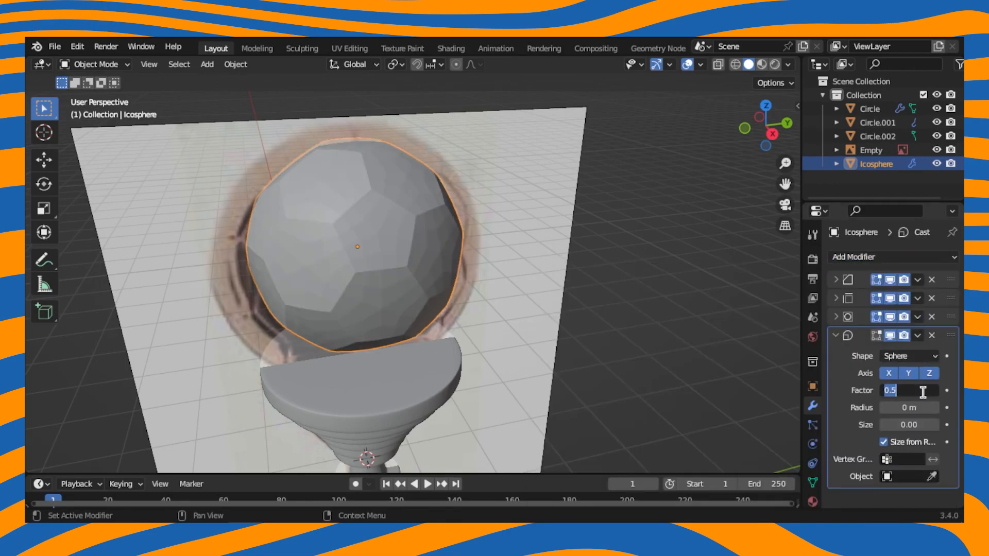
pyautogui.write('1')
pyautogui.press('Return')
pyautogui.click(836, 335)
# - Add a Solidify modifier to the ball with thickness 0.02 m, offset 0 and Only Rim enabled
pyautogui.click(876, 257)
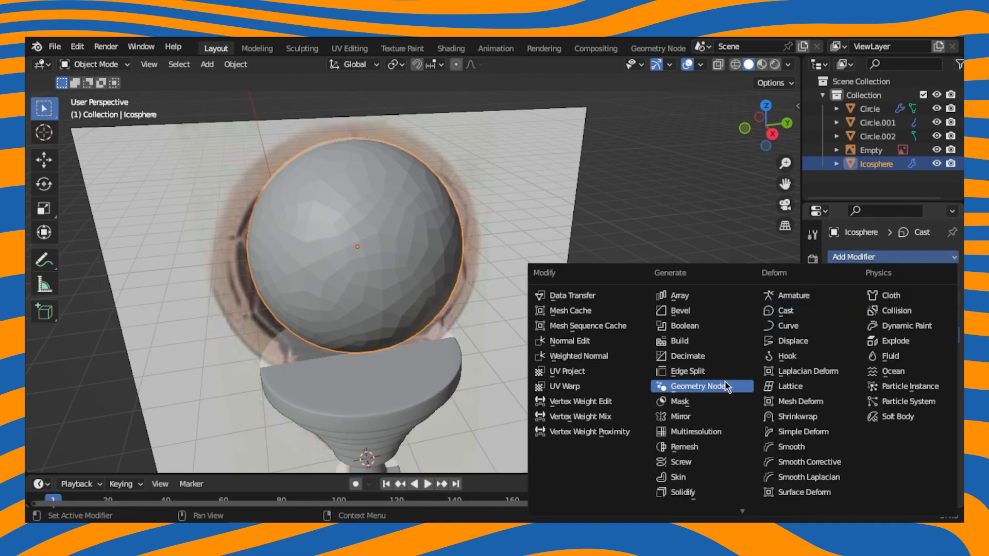
pyautogui.click(711, 487)
pyautogui.scroll(-2, 910, 335)
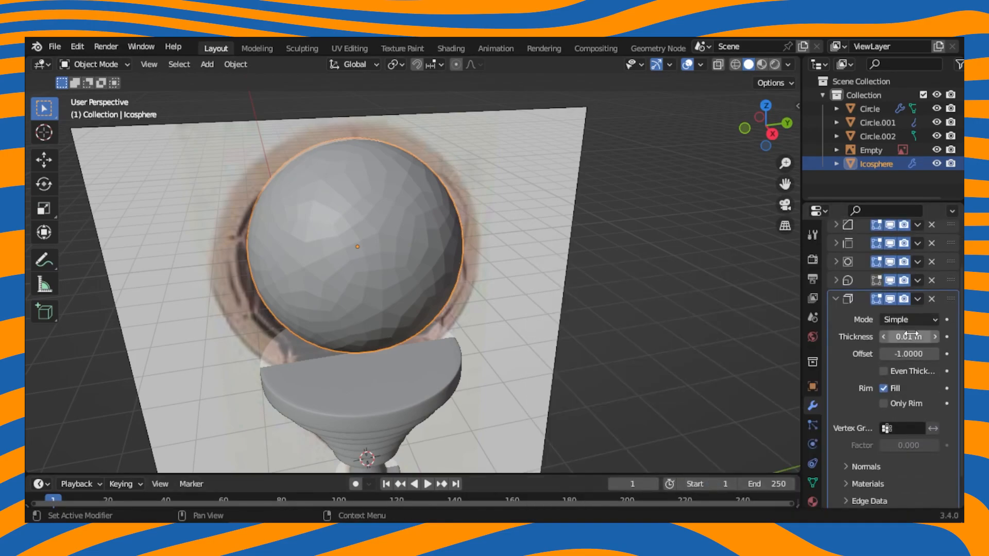
pyautogui.write('0')
pyautogui.press('Return')
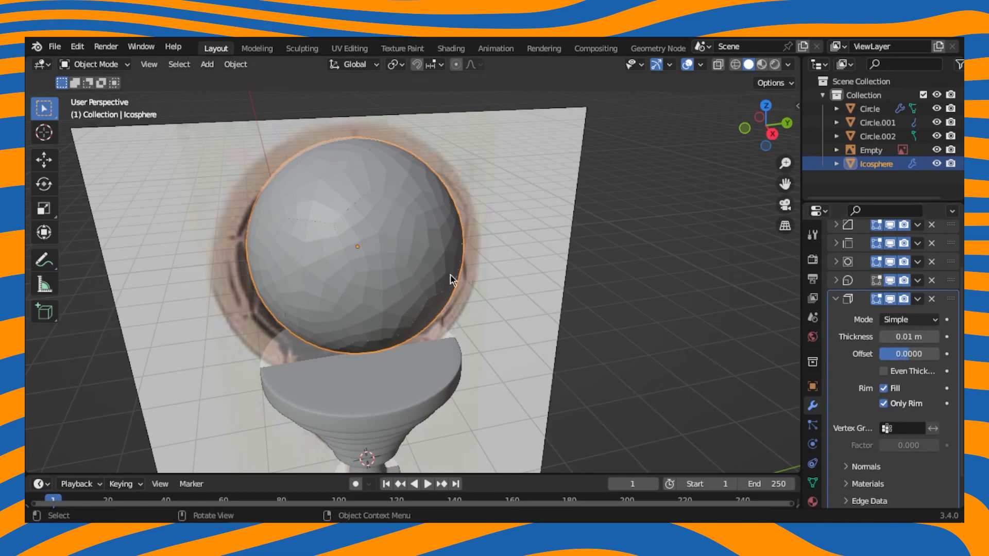
pyautogui.press('BackSpace')
pyautogui.write('2')
pyautogui.press('Return')
pyautogui.scroll(5, 473, 196)
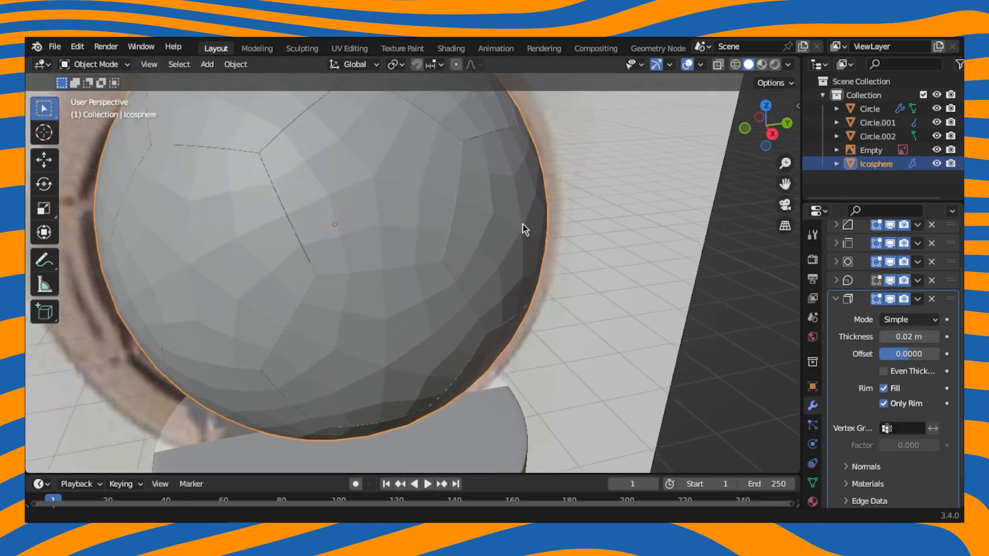
pyautogui.scroll(2, 837, 298)
# - Add an edge Bevel modifier to the ball's panels with 2 segments and an amount of 0.015 m
pyautogui.click(839, 257)
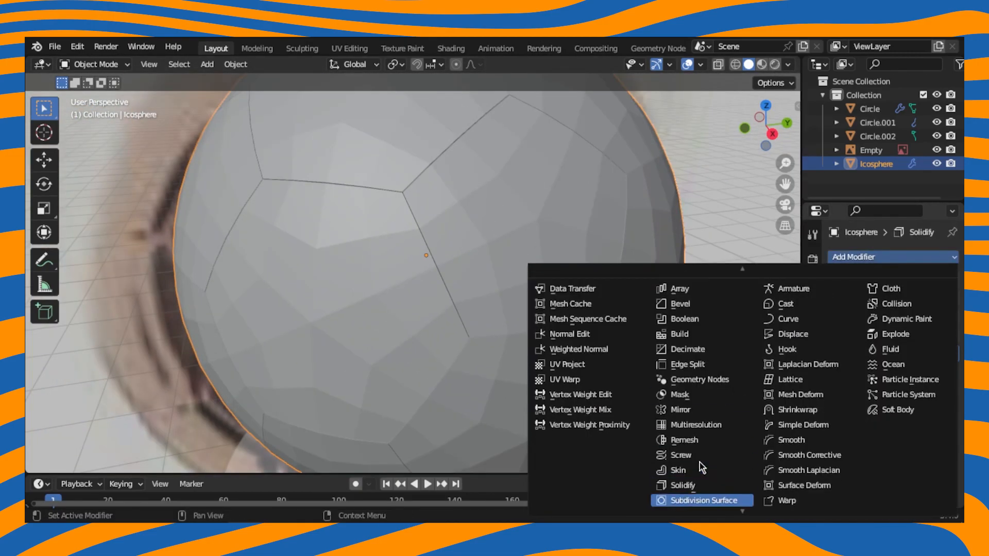
pyautogui.click(700, 304)
pyautogui.scroll(-3, 900, 406)
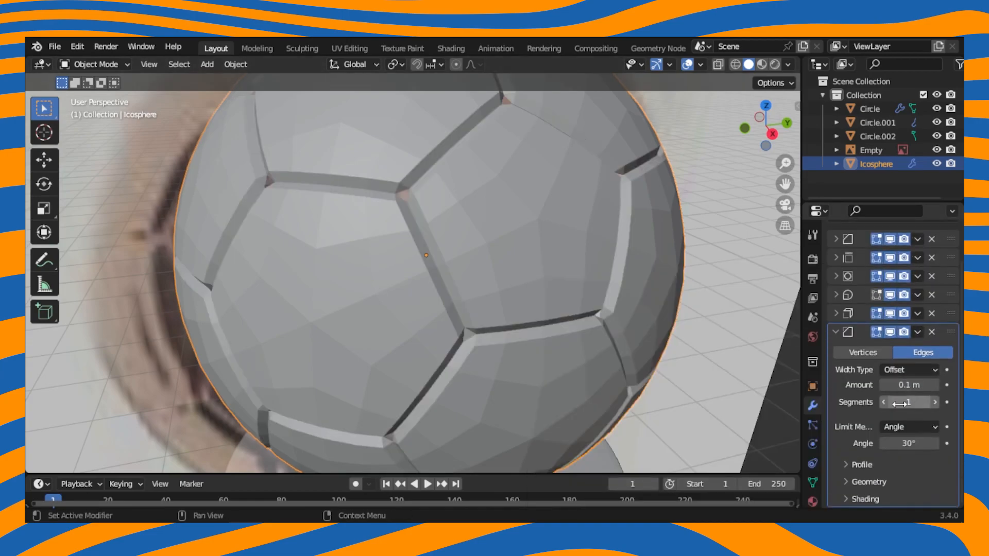
pyautogui.click(933, 403)
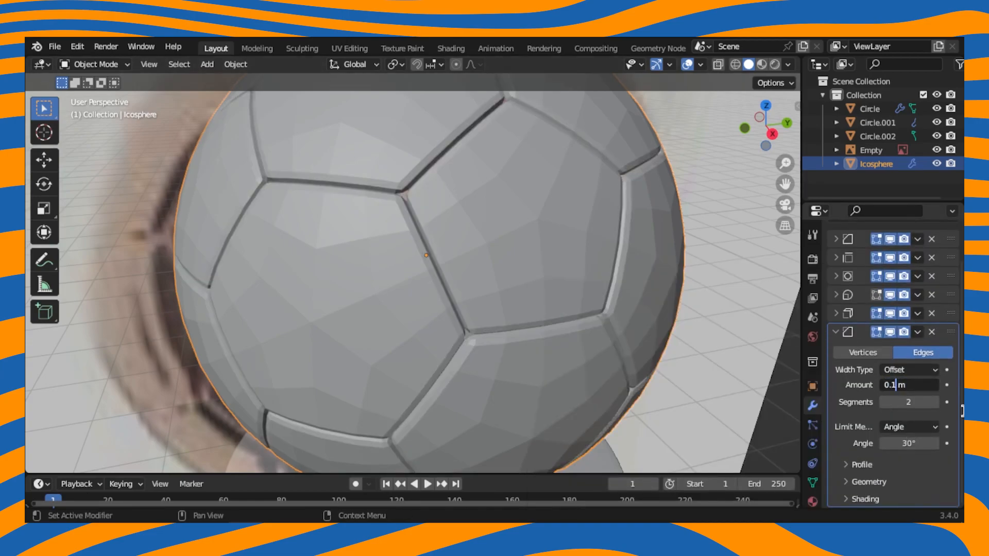
pyautogui.write('05')
pyautogui.press('Return')
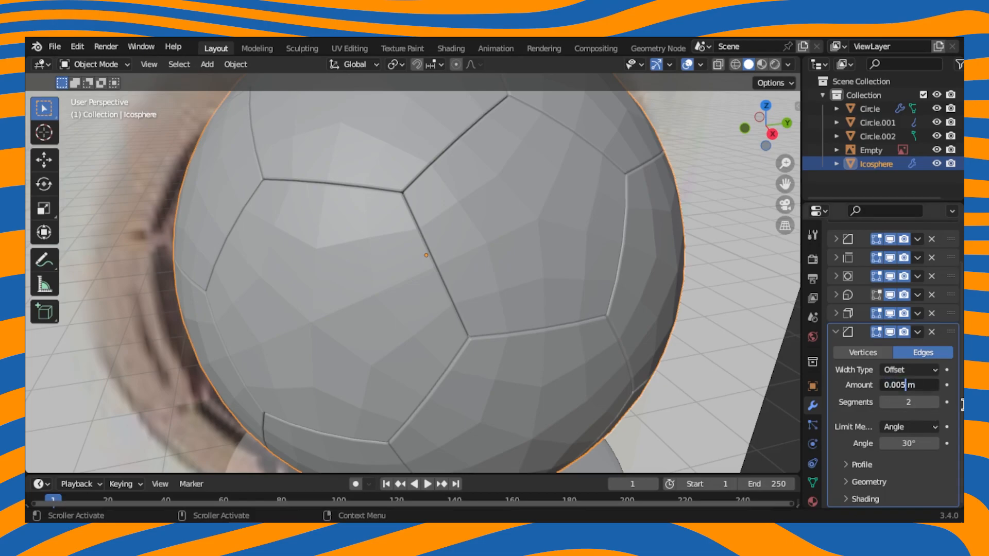
pyautogui.write('3')
pyautogui.press('Return')
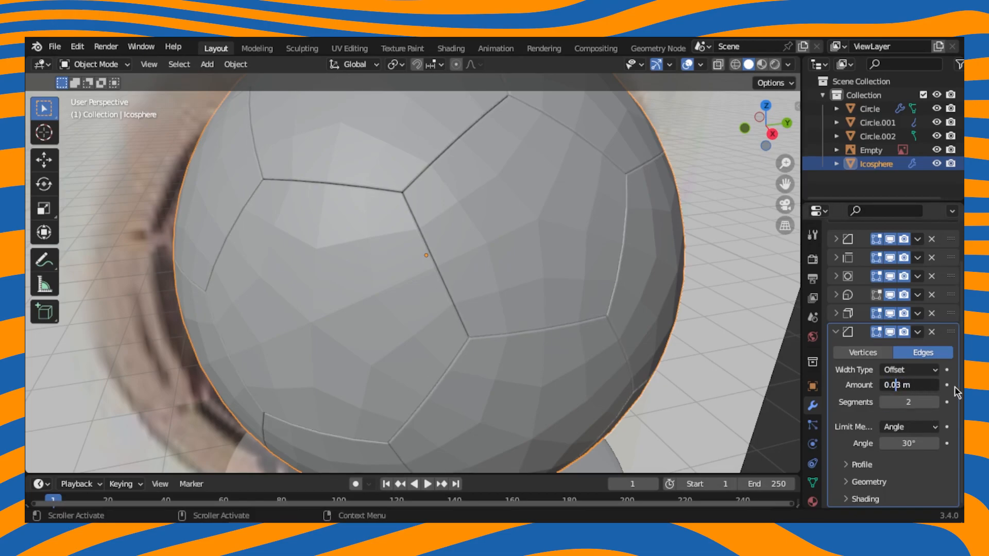
pyautogui.press('Return')
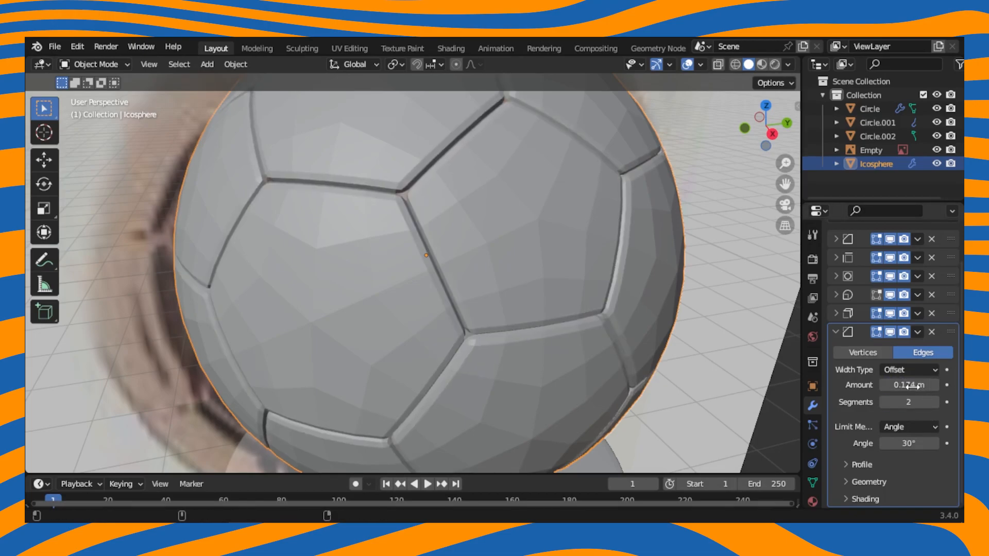
pyautogui.moveTo(909, 385); pyautogui.dragTo(896, 385)
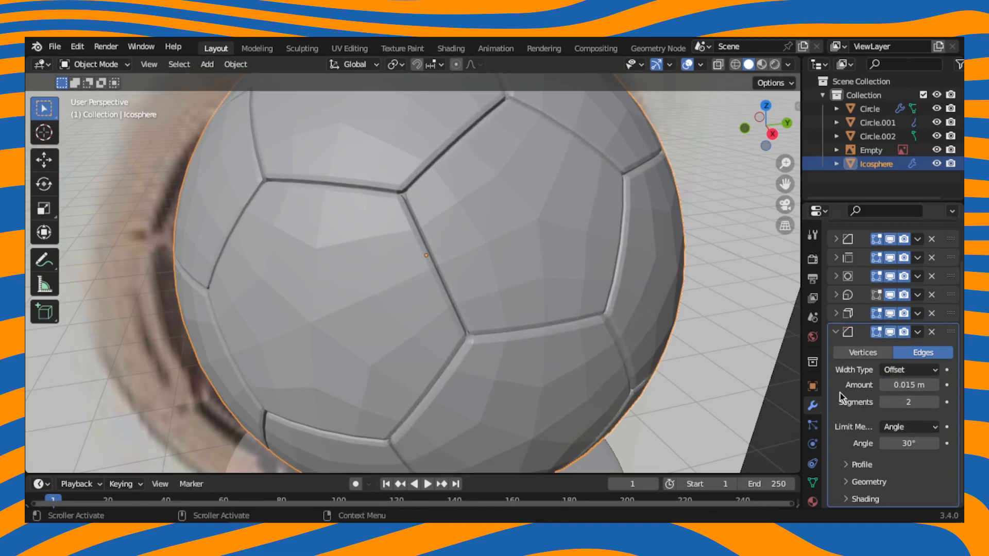
pyautogui.click(834, 336)
# - Add a Catmull-Clark Subdivision Surface modifier to the ball and shade it smooth
pyautogui.click(894, 256)
pyautogui.scroll(-1, 705, 488)
pyautogui.click(705, 488)
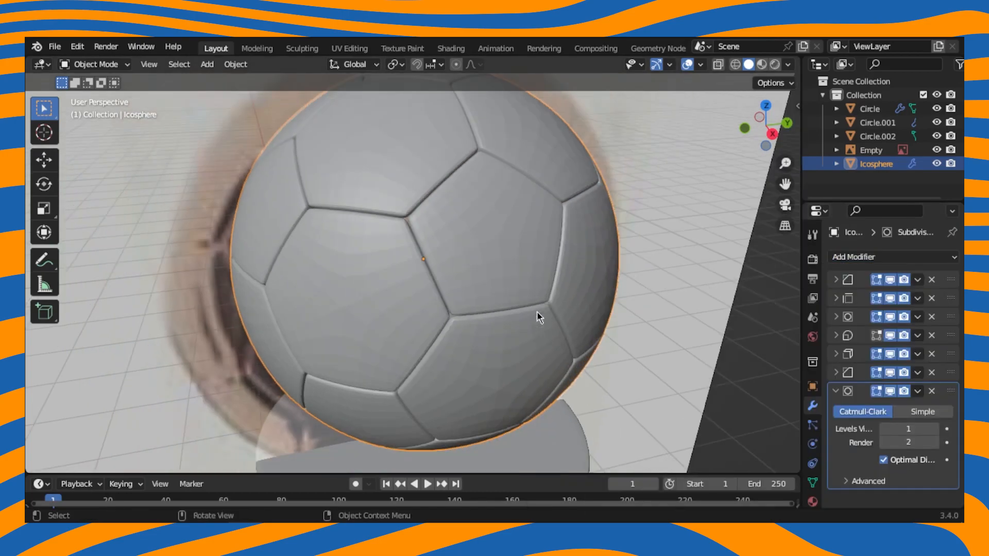
pyautogui.rightClick(528, 270)
pyautogui.click(530, 269)
pyautogui.moveTo(529, 269); pyautogui.dragTo(828, 375, button='middle')
pyautogui.click(835, 372)
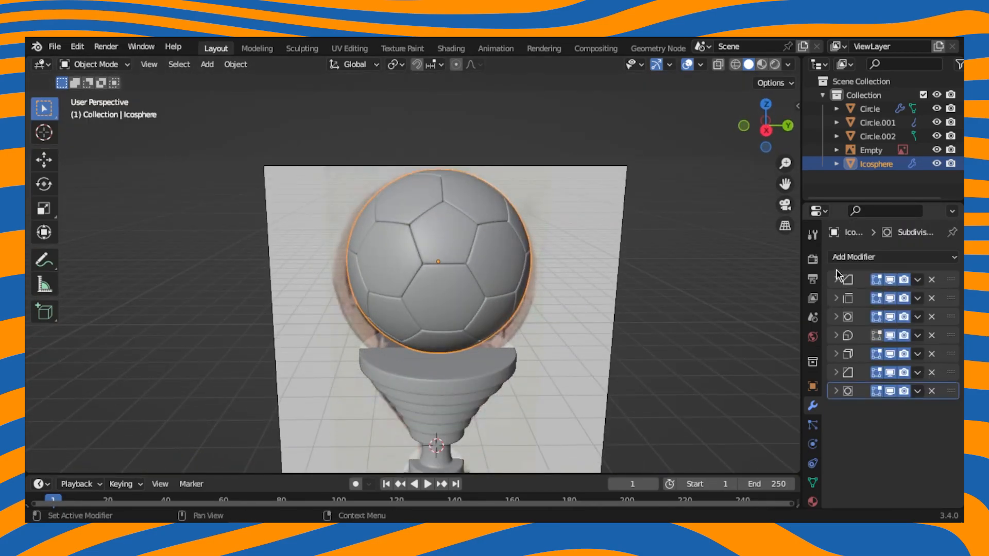
# - Enlarge the ball and move it along Z in side view to match the reference ball's size and height
pyautogui.press('KP_3')
pyautogui.press('g')
pyautogui.press('z')
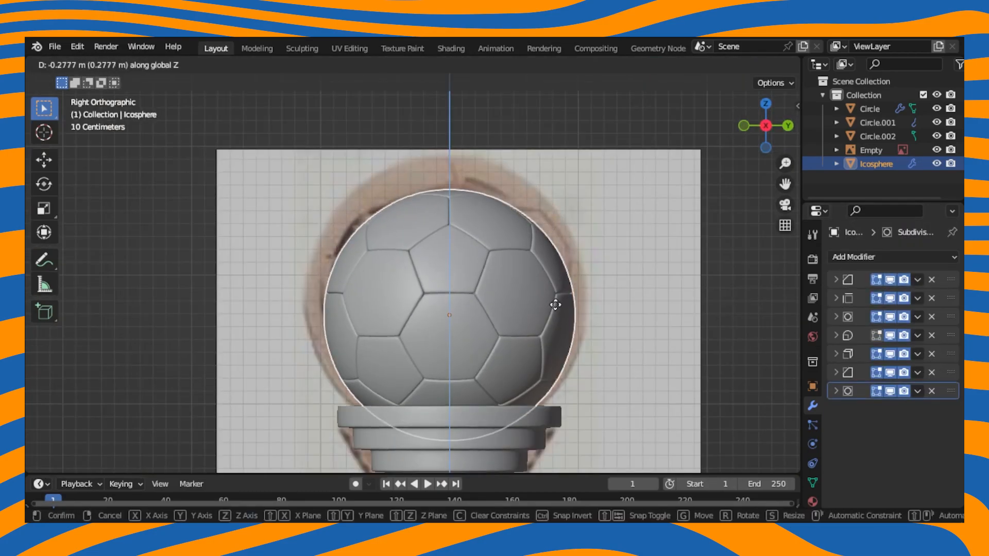
pyautogui.click(641, 264)
pyautogui.press('s')
pyautogui.click(660, 252)
pyautogui.press('g')
pyautogui.press('z')
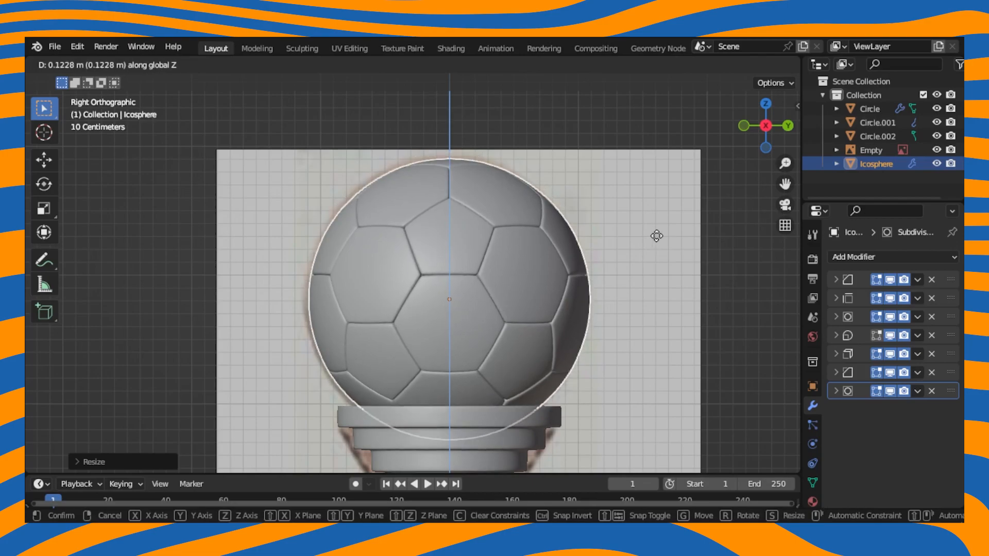
pyautogui.click(654, 236)
# - Move the reference image into a new collection named Reference and exclude that collection from the view layer
pyautogui.keyDown('alt'); pyautogui.moveTo(474, 275); pyautogui.dragTo(510, 304); pyautogui.keyUp('alt')
pyautogui.scroll(-6, 479, 311)
pyautogui.click(788, 125)
pyautogui.click(743, 125)
pyautogui.click(486, 288)
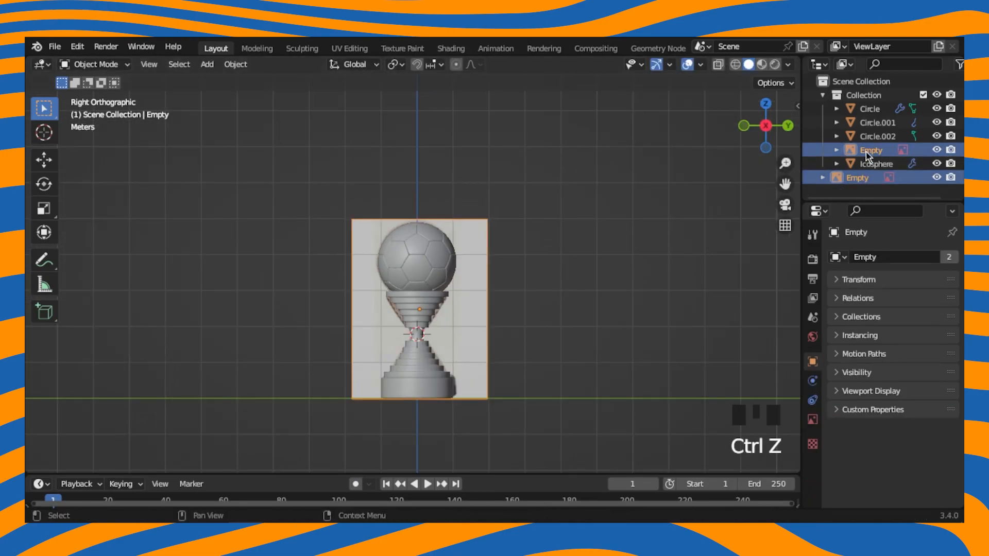
pyautogui.press('m')
pyautogui.click(866, 152)
pyautogui.write('Reference')
pyautogui.press('Return')
pyautogui.click(923, 164)
# - Nudge the ball along Z so it sits on the topmost ring of the stepped body
pyautogui.scroll(5, 433, 292)
pyautogui.keyDown('shift'); pyautogui.moveTo(434, 293); pyautogui.dragTo(443, 262, button='middle'); pyautogui.keyUp('shift')
pyautogui.click(443, 204)
pyautogui.press('g')
pyautogui.press('z')
pyautogui.click(444, 207)
pyautogui.click(558, 260)
# - Scale the round base in X and Y only, keeping its height, to adjust its proportions
pyautogui.moveTo(558, 260); pyautogui.dragTo(564, 291, button='middle')
pyautogui.scroll(-3, 564, 292)
pyautogui.click(459, 398)
pyautogui.press('s')
pyautogui.hotkey('shift', 'z')
pyautogui.click(542, 364)
pyautogui.moveTo(544, 363)
pyautogui.mouseDown(button='middle')
pyautogui.moveTo(570, 305)
pyautogui.moveTo(538, 358)
pyautogui.mouseUp(button='middle')
pyautogui.scroll(-1, 570, 305)
pyautogui.click(765, 123)
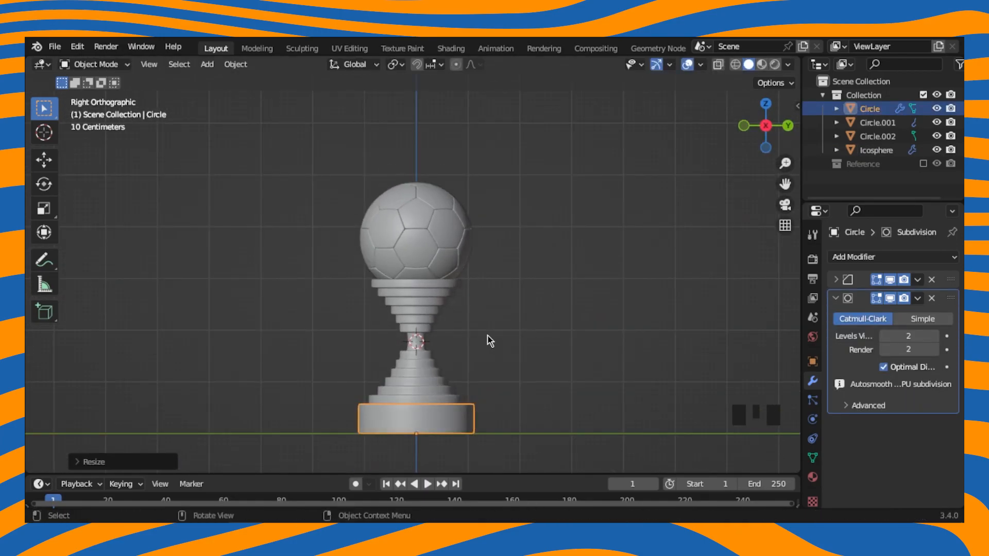
# - Rename the icosphere object Ball and delete the Circle.002 object
pyautogui.scroll(-2, 487, 335)
pyautogui.click(521, 323)
pyautogui.scroll(4, 521, 323)
pyautogui.scroll(-2, 502, 227)
pyautogui.click(876, 150)
pyautogui.doubleClick(878, 150)
pyautogui.write('Ball')
pyautogui.press('Return')
pyautogui.click(876, 150)
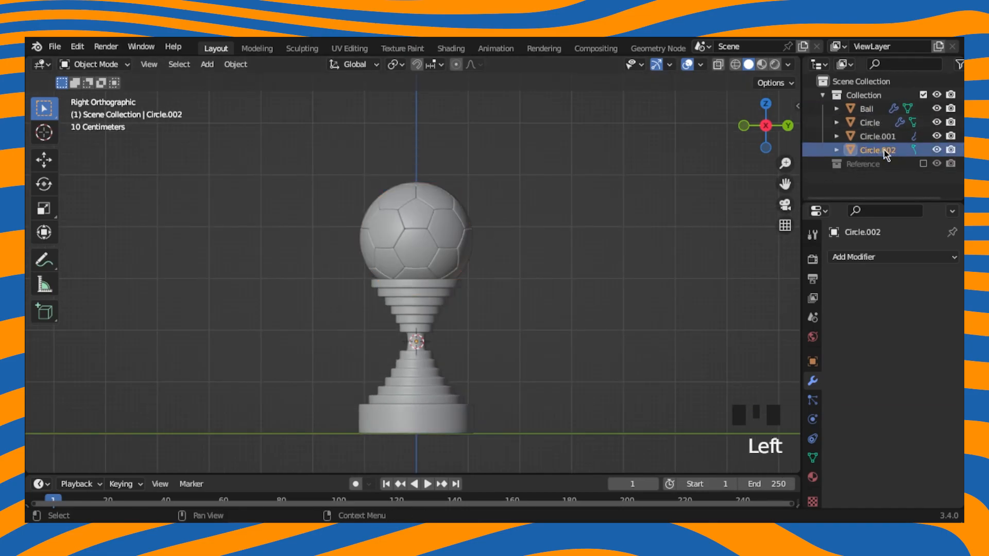
pyautogui.press('x')
# - Rename the stepped body Circle.001 to Trophy and the round base Circle to Base
pyautogui.click(881, 138)
pyautogui.doubleClick(882, 138)
pyautogui.write('Trophy')
pyautogui.press('Return')
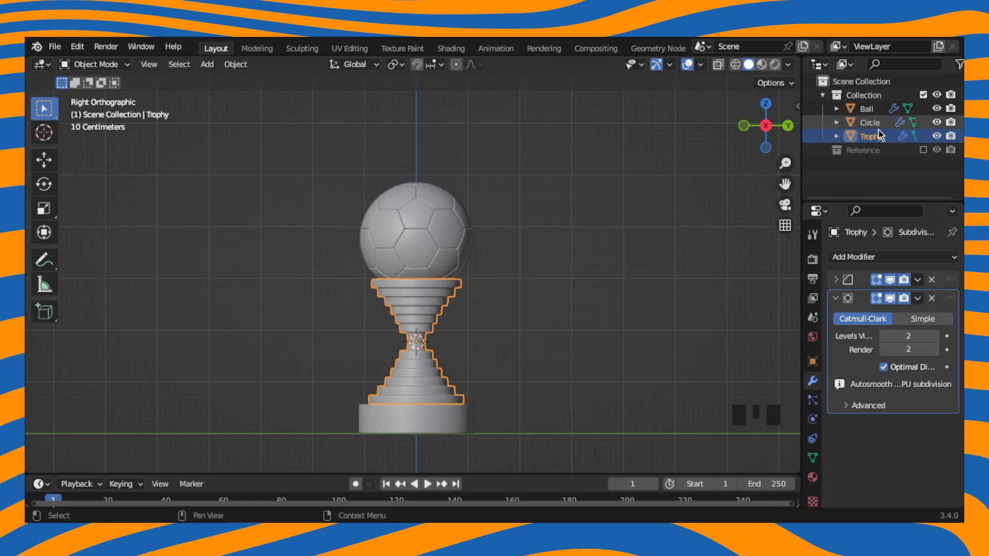
pyautogui.click(879, 122)
pyautogui.doubleClick(878, 123)
pyautogui.write('B')
# - Rename the main collection Cup, collapse it in the outliner, and save the file
pyautogui.click(861, 95)
pyautogui.doubleClick(861, 95)
pyautogui.write('Trophy')
pyautogui.click(531, 271)
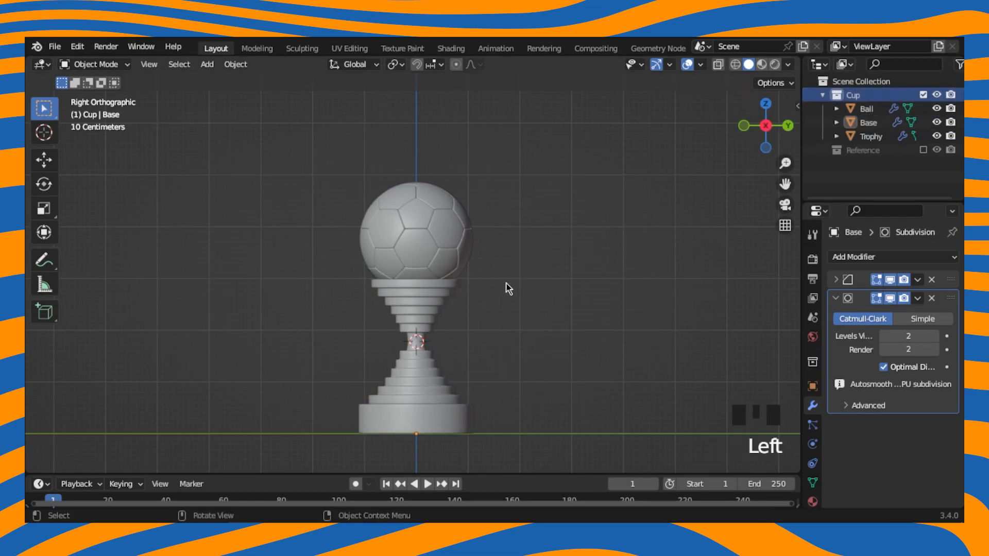
pyautogui.click(857, 153)
pyautogui.moveTo(857, 153); pyautogui.dragTo(839, 88)
pyautogui.click(823, 95)
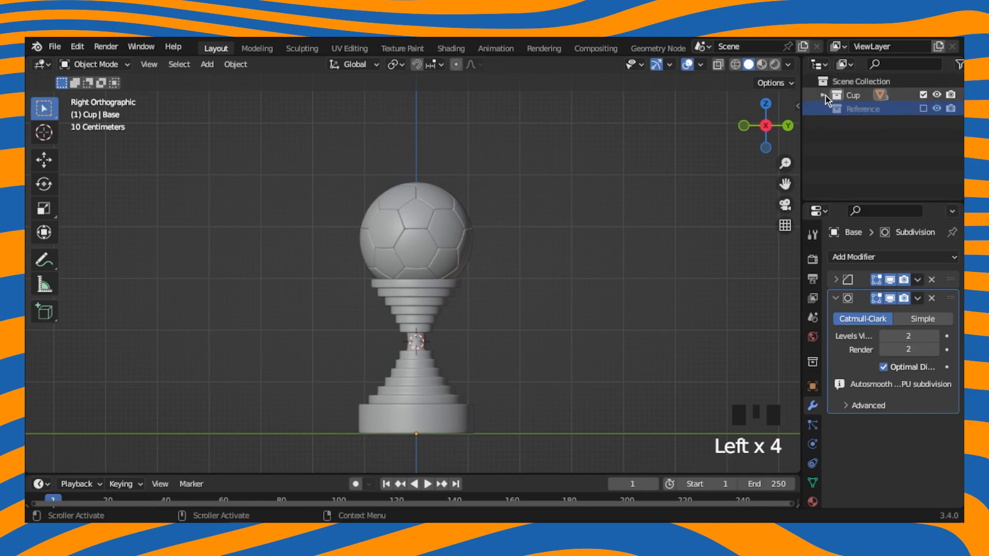
pyautogui.scroll(-2, 437, 253)
pyautogui.click(502, 239)
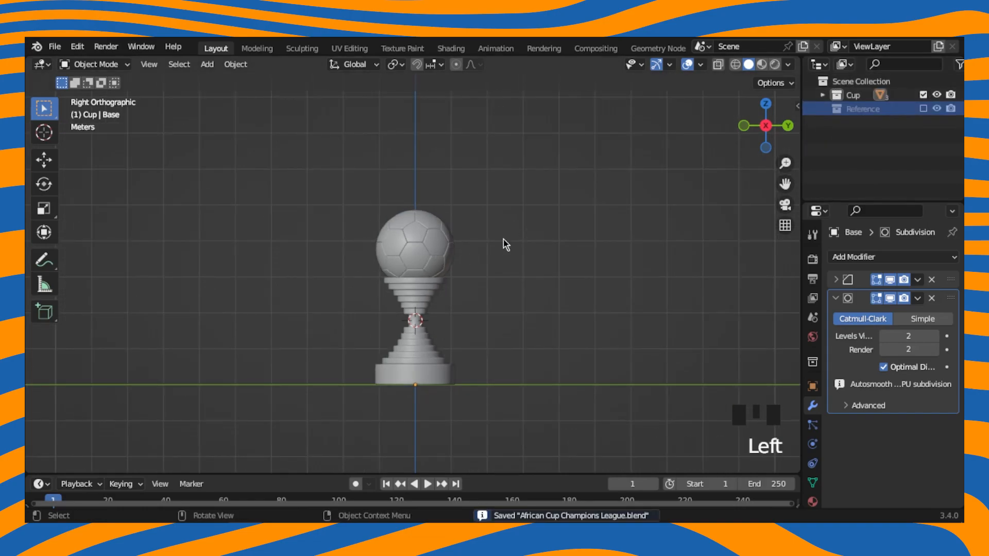
# - In the Shading workspace, assign the existing material named Material to the ball
pyautogui.click(451, 48)
pyautogui.scroll(-4, 504, 168)
pyautogui.moveTo(504, 168)
pyautogui.keyDown('shift'); pyautogui.mouseDown(button='middle')
pyautogui.moveTo(472, 255)
pyautogui.moveTo(478, 117)
pyautogui.moveTo(465, 187)
pyautogui.mouseUp(button='middle'); pyautogui.keyUp('shift')
pyautogui.click(459, 186)
pyautogui.scroll(1, 459, 185)
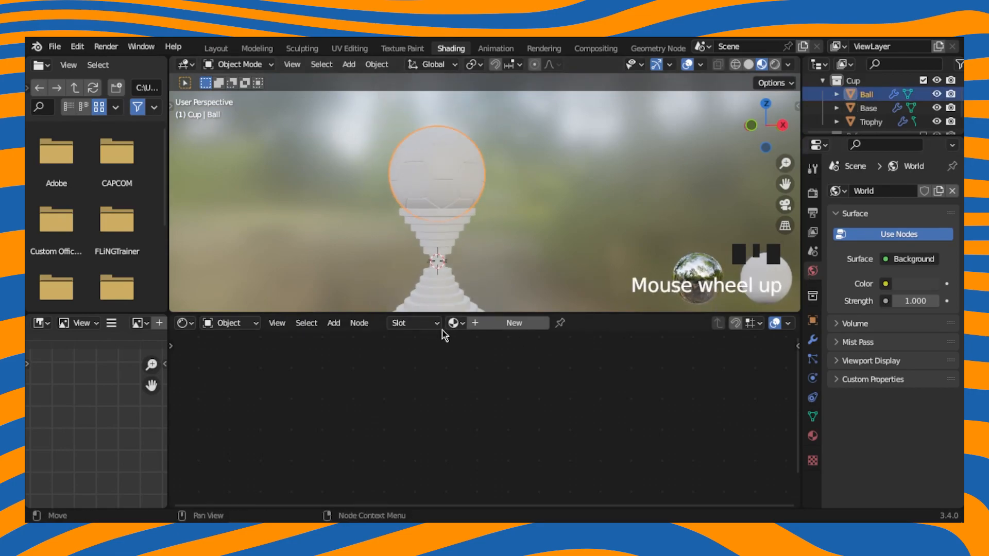
pyautogui.click(454, 323)
pyautogui.click(476, 357)
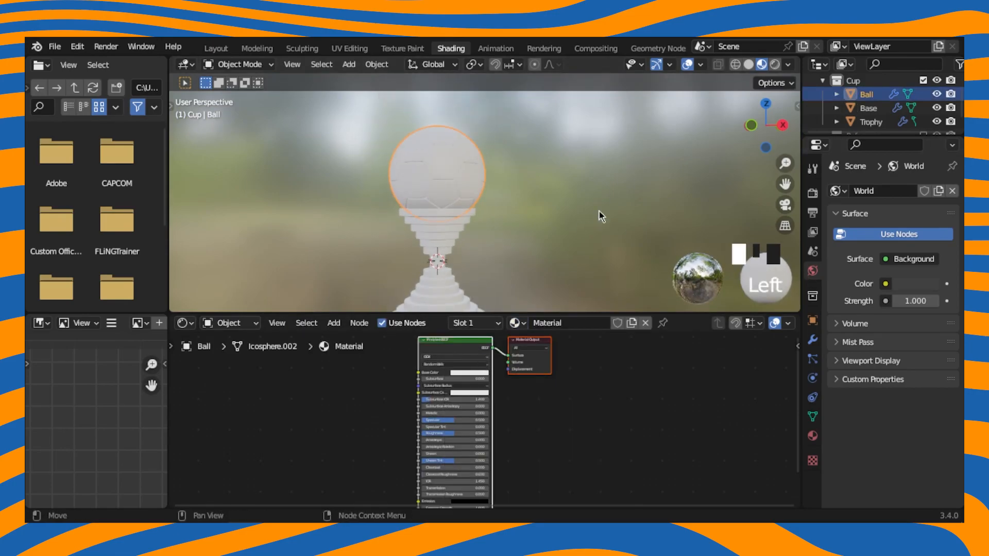
# - Give the ball's material a polished metal look by lowering its Roughness and raising its Metallic value
pyautogui.scroll(5, 484, 412)
pyautogui.hotkey('shift', 'a')
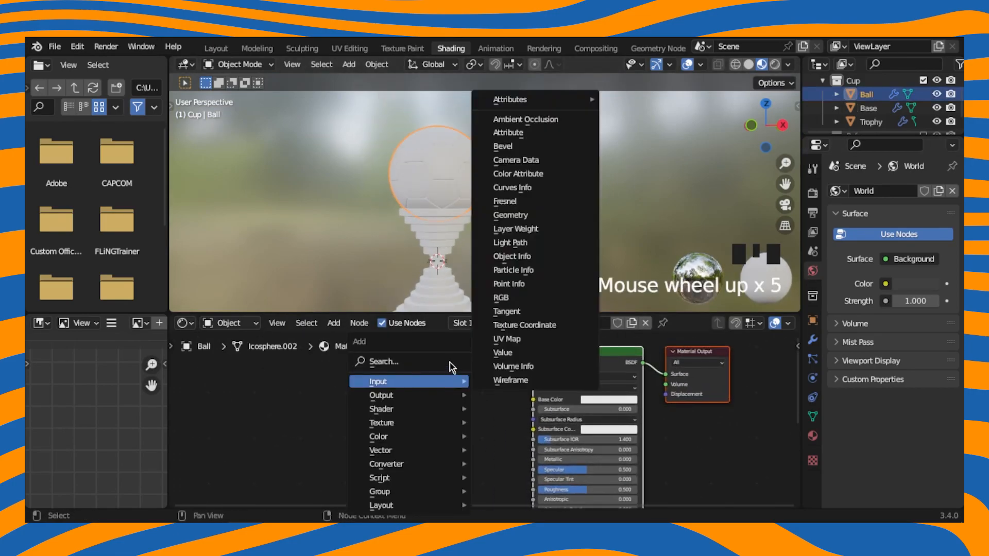
pyautogui.click(413, 366)
pyautogui.scroll(4, 597, 409)
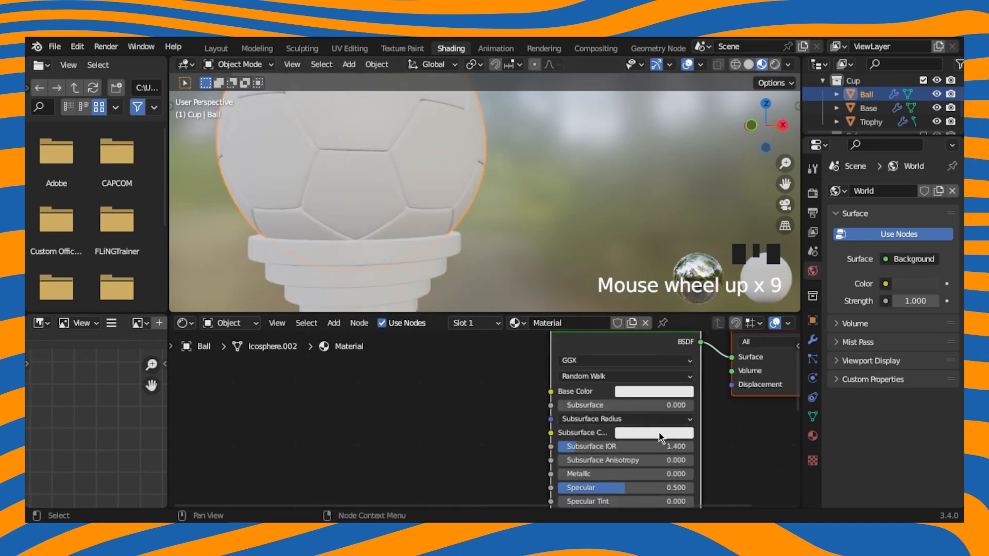
pyautogui.scroll(-1, 743, 440)
pyautogui.scroll(1, 743, 440)
pyautogui.moveTo(743, 440); pyautogui.dragTo(652, 363, button='middle')
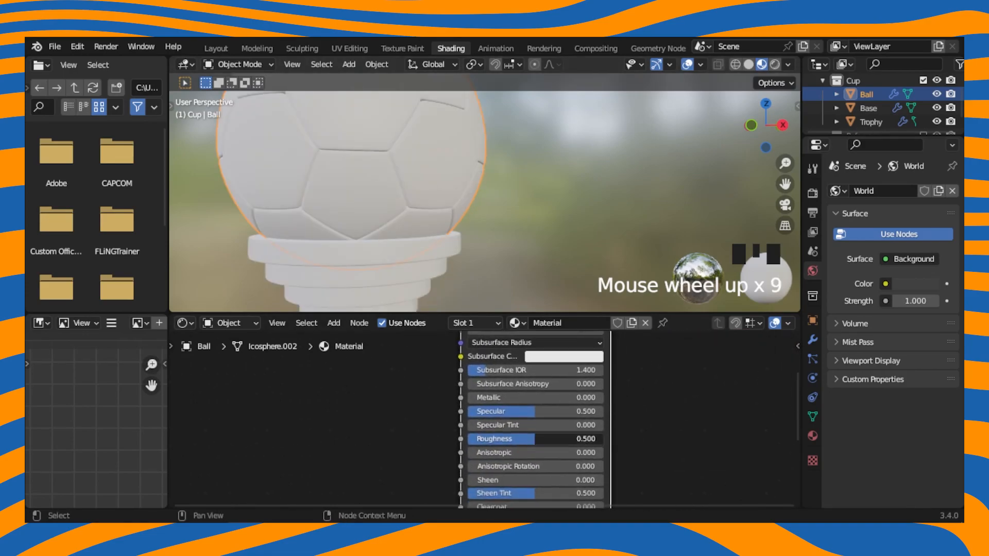
pyautogui.moveTo(536, 438); pyautogui.dragTo(477, 438)
pyautogui.moveTo(476, 398); pyautogui.dragTo(596, 398)
# - Link the ball's metal material to the stepped Trophy body
pyautogui.click(416, 252)
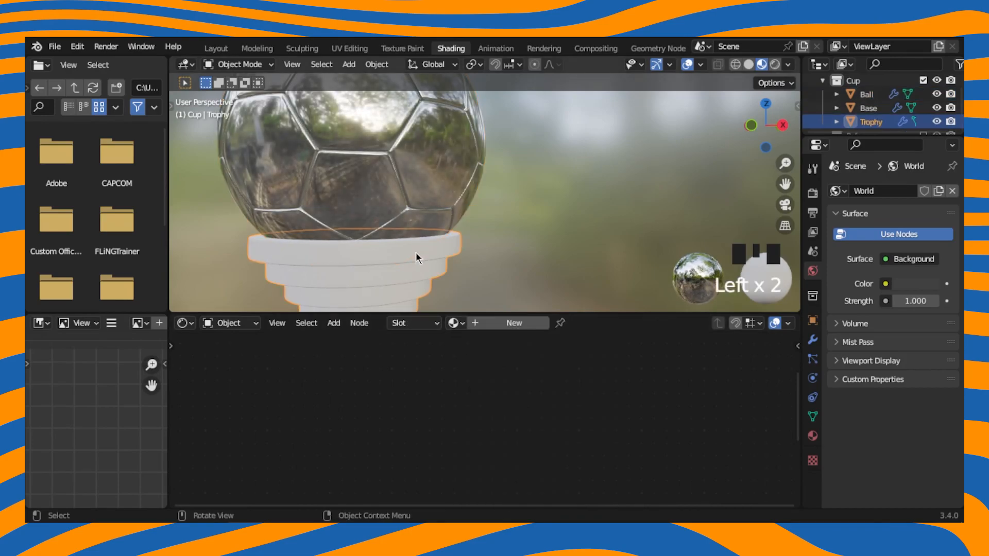
pyautogui.scroll(-4, 422, 247)
pyautogui.keyDown('shift'); pyautogui.click(447, 206); pyautogui.keyUp('shift')
pyautogui.hotkey('ctrl', 'l')
pyautogui.click(442, 261)
# - Create a new material named Wood on the round base
pyautogui.scroll(2, 467, 232)
pyautogui.keyDown('shift'); pyautogui.moveTo(487, 226); pyautogui.dragTo(503, 147, button='middle'); pyautogui.keyUp('shift')
pyautogui.click(459, 233)
pyautogui.moveTo(499, 193); pyautogui.dragTo(472, 208, button='middle')
pyautogui.scroll(2, 472, 274)
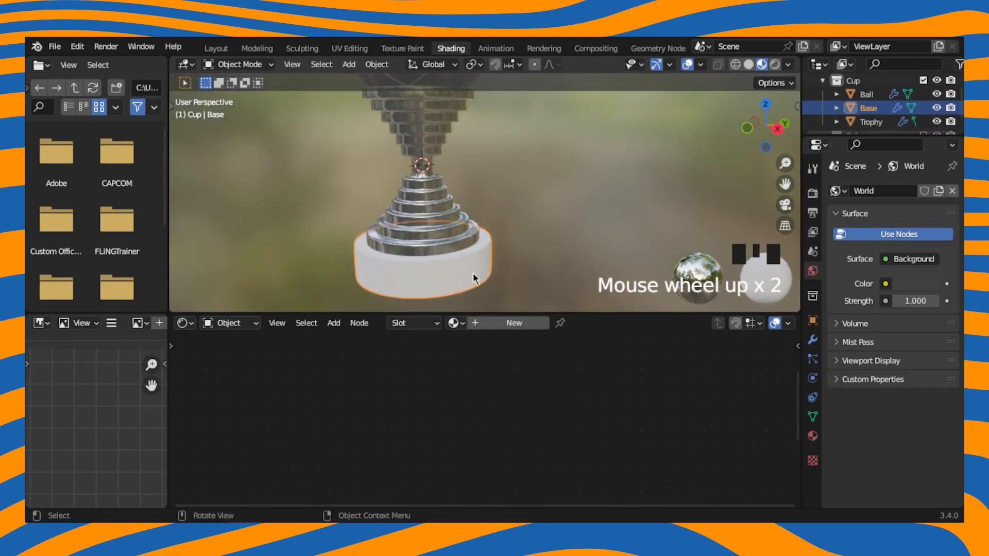
pyautogui.keyDown('shift'); pyautogui.moveTo(472, 274); pyautogui.dragTo(538, 239, button='middle'); pyautogui.keyUp('shift')
pyautogui.click(519, 326)
pyautogui.click(573, 320)
pyautogui.write('Wood')
pyautogui.press('Return')
# - Add a ColorRamp node to the Wood material and connect its Color output to Base Color
pyautogui.scroll(-7, 404, 383)
pyautogui.hotkey('shift', 'a')
pyautogui.click(395, 362)
pyautogui.write('co')
pyautogui.press('Return')
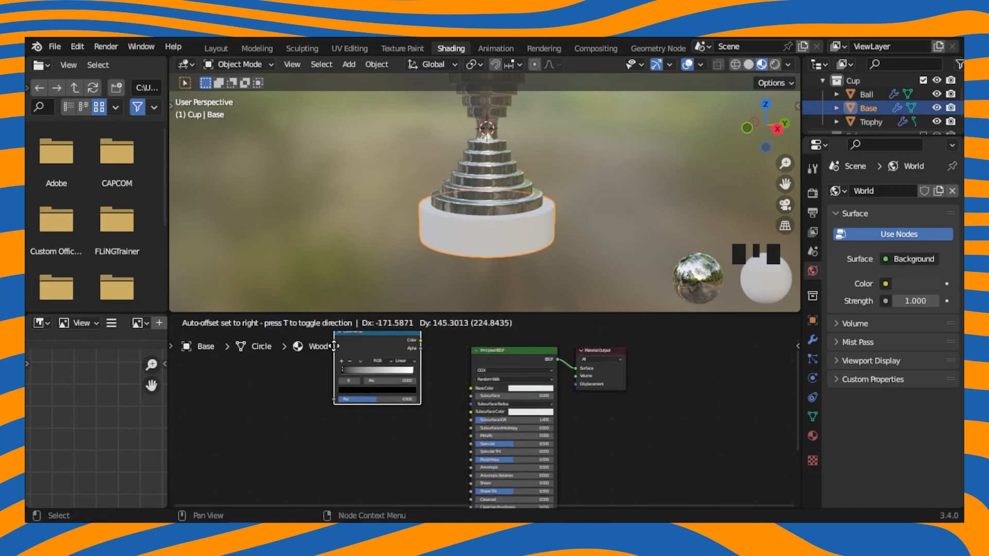
pyautogui.click(324, 396)
pyautogui.scroll(2, 474, 380)
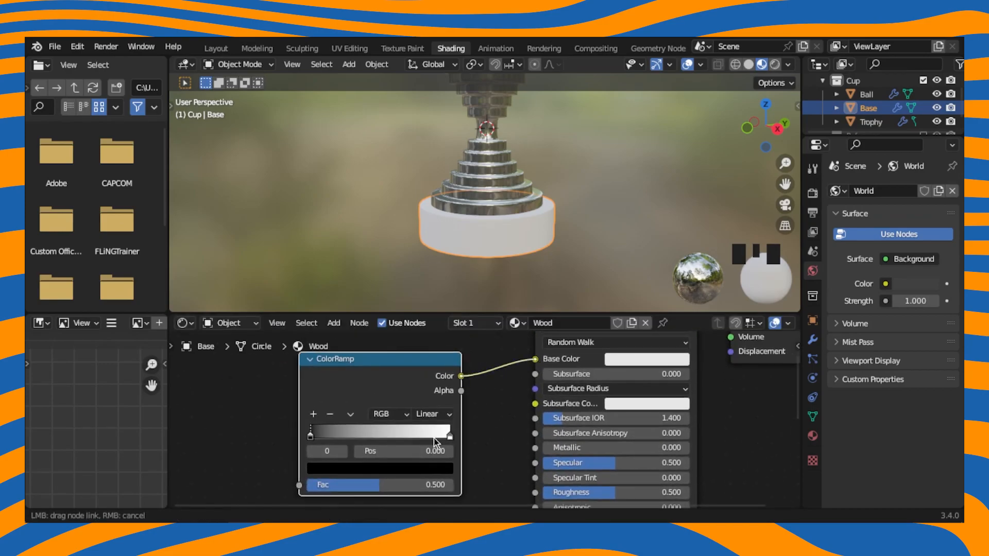
pyautogui.moveTo(530, 351); pyautogui.dragTo(534, 358)
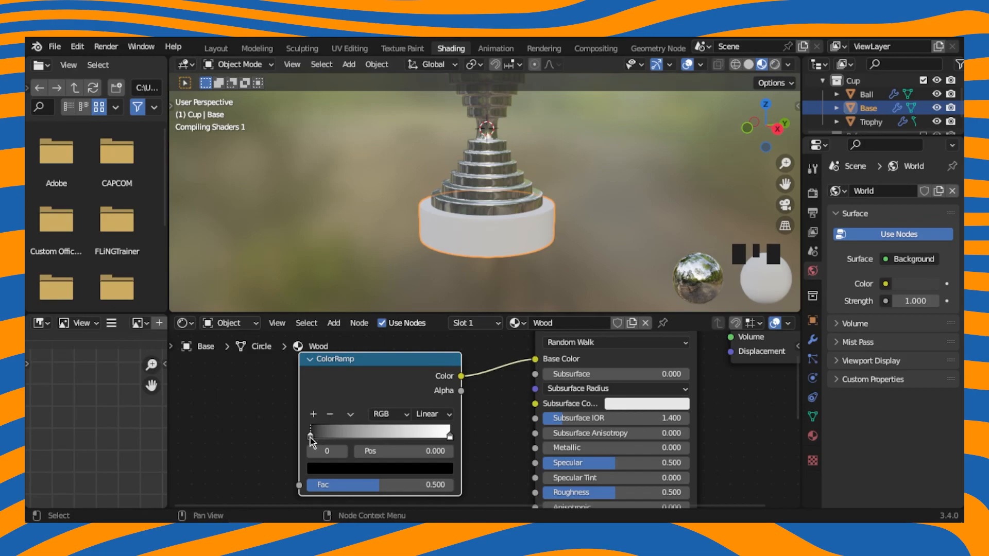
# - Set the ColorRamp's first stop to brown and its last stop to tan with hue 0.108 and saturation 0.786
pyautogui.click(380, 468)
pyautogui.moveTo(421, 360); pyautogui.dragTo(422, 326)
pyautogui.moveTo(360, 335)
pyautogui.mouseDown()
pyautogui.moveTo(351, 364)
pyautogui.moveTo(349, 341)
pyautogui.mouseUp()
pyautogui.click(450, 437)
pyautogui.click(435, 463)
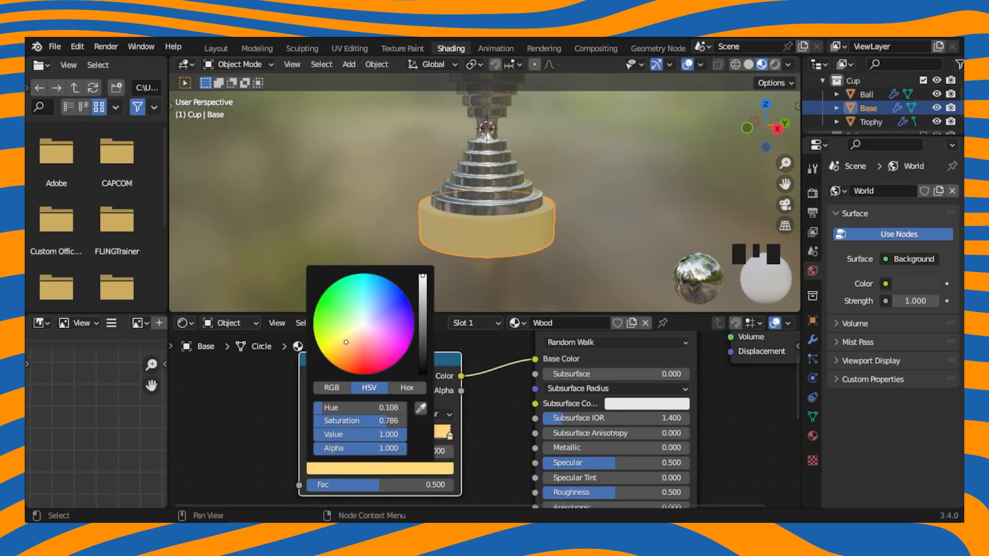
pyautogui.moveTo(422, 281); pyautogui.dragTo(422, 303)
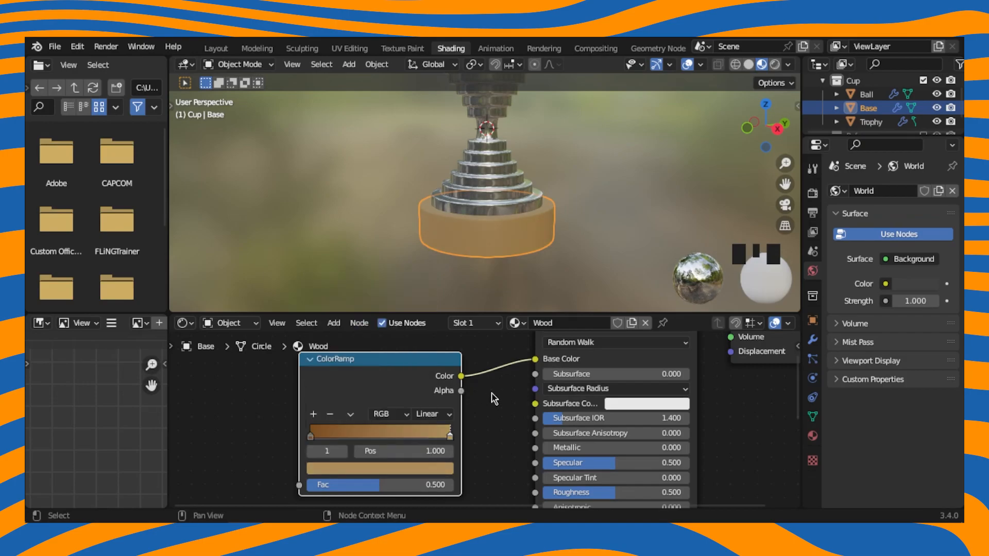
# - Add a Noise Texture and a Musgrave Texture node ahead of the ColorRamp
pyautogui.scroll(-3, 391, 385)
pyautogui.hotkey('shift', 'a')
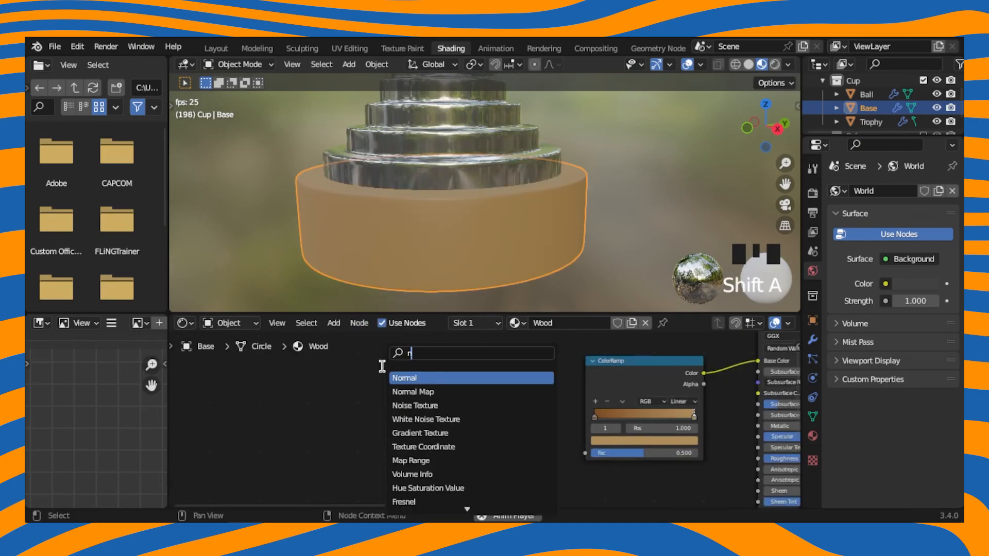
pyautogui.click(407, 402)
pyautogui.click(459, 368)
pyautogui.hotkey('shift', 'a')
pyautogui.write('mus')
pyautogui.click(441, 428)
pyautogui.click(347, 369)
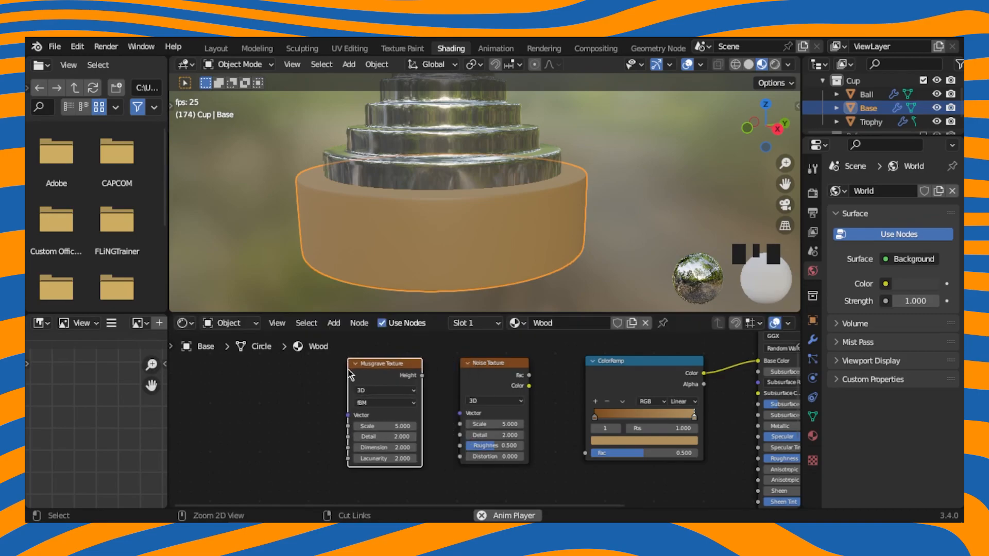
# - Attach Mapping and Texture Coordinate nodes to the Musgrave Texture, and chain it through the Noise Texture's Fac into the ColorRamp's Fac
pyautogui.hotkey('ctrl', 't')
pyautogui.click(408, 409)
pyautogui.moveTo(422, 375); pyautogui.dragTo(460, 413)
pyautogui.moveTo(529, 376); pyautogui.dragTo(585, 453)
# - Switch the Noise Texture to 4D and set its Scale to 8.4
pyautogui.scroll(3, 562, 448)
pyautogui.scroll(-1, 389, 415)
pyautogui.moveTo(581, 414); pyautogui.dragTo(455, 403, button='middle')
pyautogui.click(315, 410)
pyautogui.click(316, 423)
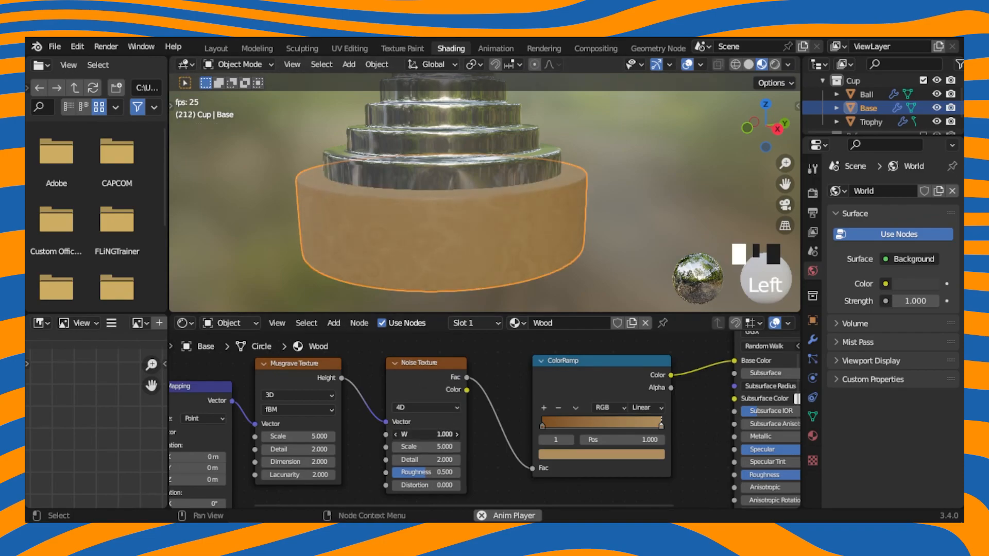
pyautogui.moveTo(436, 446); pyautogui.dragTo(453, 446)
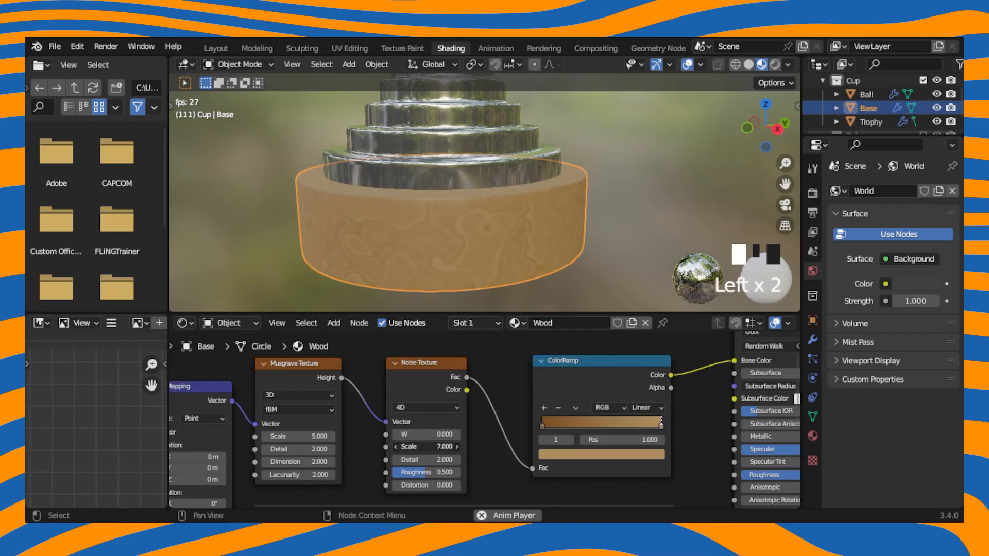
# - Try rotating the wood texture about the X axis in the Mapping node
pyautogui.keyDown('shift'); pyautogui.moveTo(329, 401); pyautogui.dragTo(389, 375, button='middle'); pyautogui.keyUp('shift')
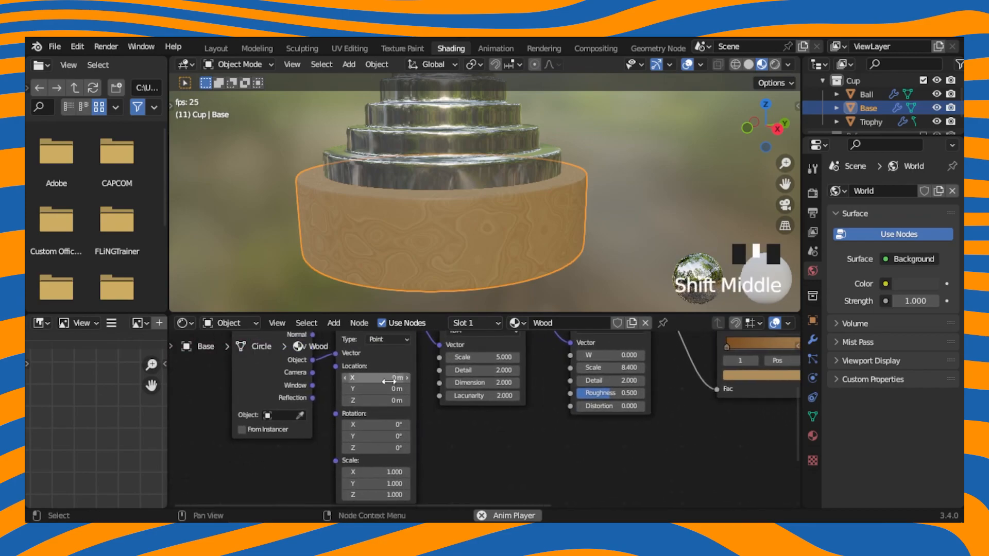
pyautogui.moveTo(375, 424); pyautogui.dragTo(380, 425)
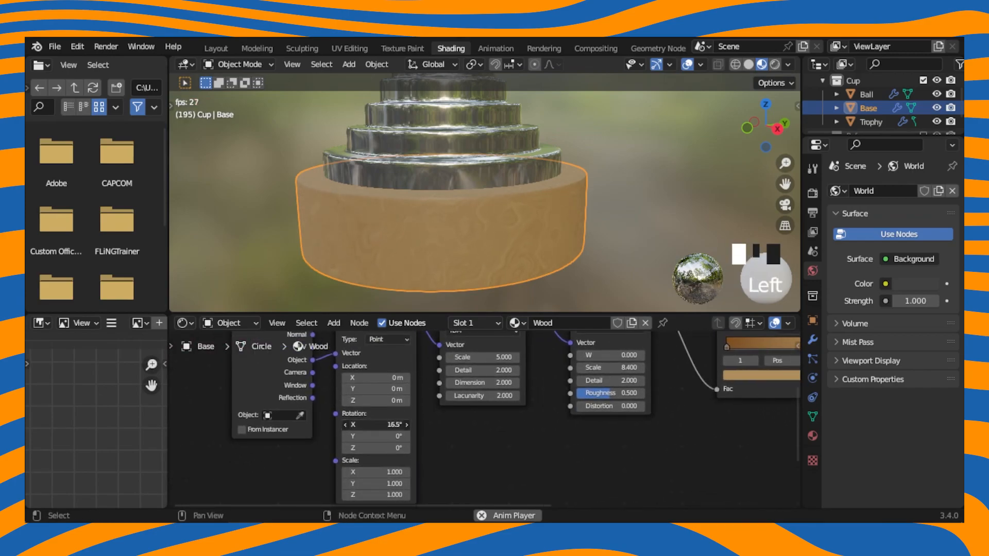
pyautogui.click(478, 389)
# - Switch the Musgrave Texture to 4D and set its W to 9.4 and Scale to -5.2
pyautogui.keyDown('shift'); pyautogui.moveTo(501, 380); pyautogui.dragTo(468, 438, button='middle'); pyautogui.keyUp('shift')
pyautogui.click(467, 442)
pyautogui.click(347, 399)
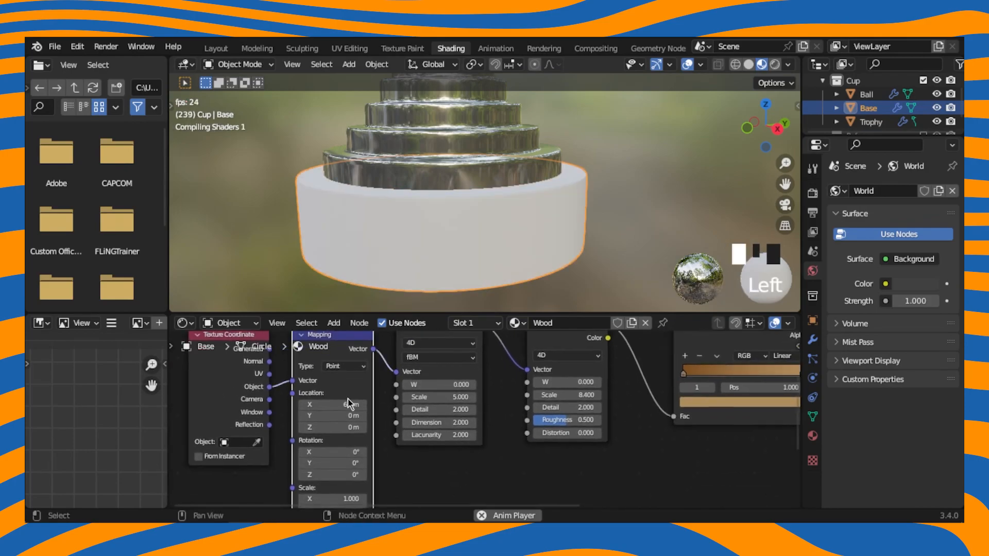
pyautogui.keyDown('shift'); pyautogui.moveTo(488, 382); pyautogui.dragTo(435, 423, button='middle'); pyautogui.keyUp('shift')
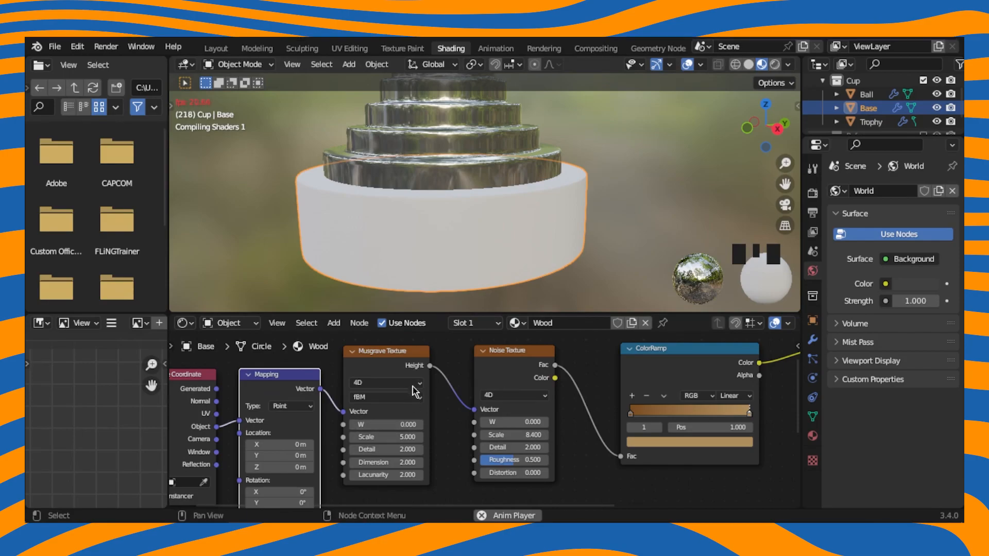
pyautogui.moveTo(386, 424); pyautogui.dragTo(412, 424)
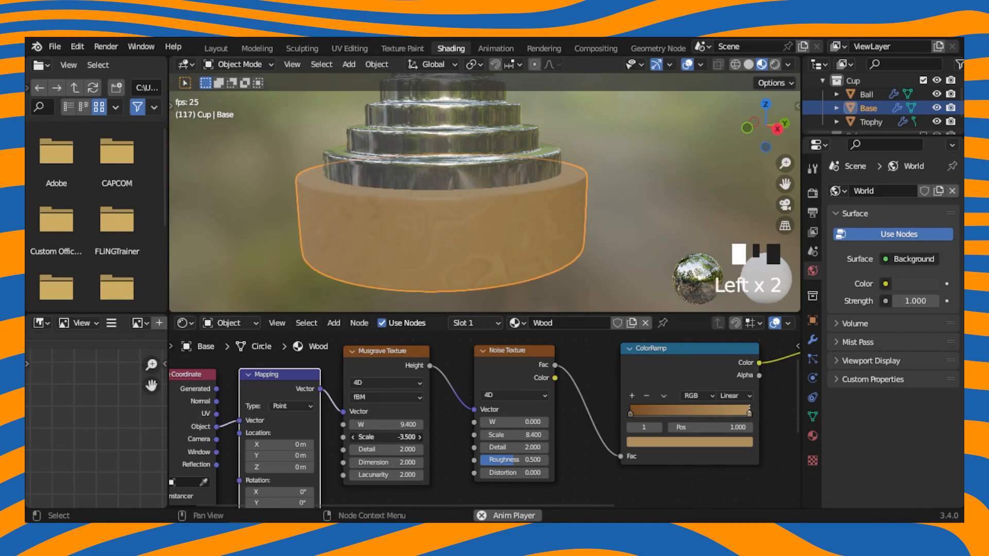
# - Stretch the wood grain with the Mapping node's Z scale, and set the Noise Texture's W to 1.8, Scale to 11.1 and Roughness to 0.708
pyautogui.keyDown('shift'); pyautogui.moveTo(299, 503); pyautogui.dragTo(368, 422, button='middle'); pyautogui.keyUp('shift')
pyautogui.moveTo(362, 458); pyautogui.dragTo(315, 459)
pyautogui.write('5')
pyautogui.press('Return')
pyautogui.moveTo(362, 459); pyautogui.dragTo(344, 481)
pyautogui.write('-10')
pyautogui.press('Return')
pyautogui.write('000')
pyautogui.press('Return')
pyautogui.write('1')
pyautogui.press('Return')
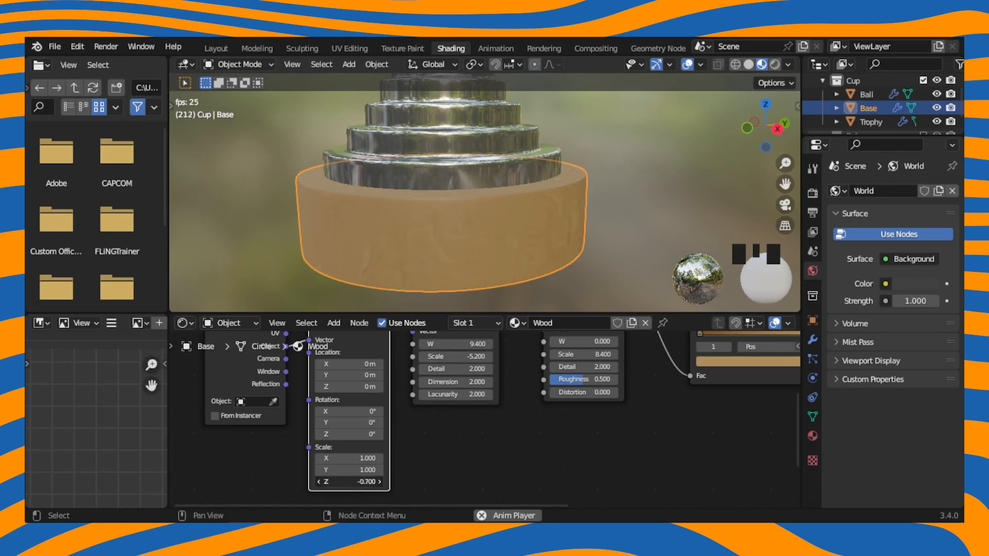
pyautogui.keyDown('shift'); pyautogui.moveTo(505, 409); pyautogui.dragTo(421, 437, button='middle'); pyautogui.keyUp('shift')
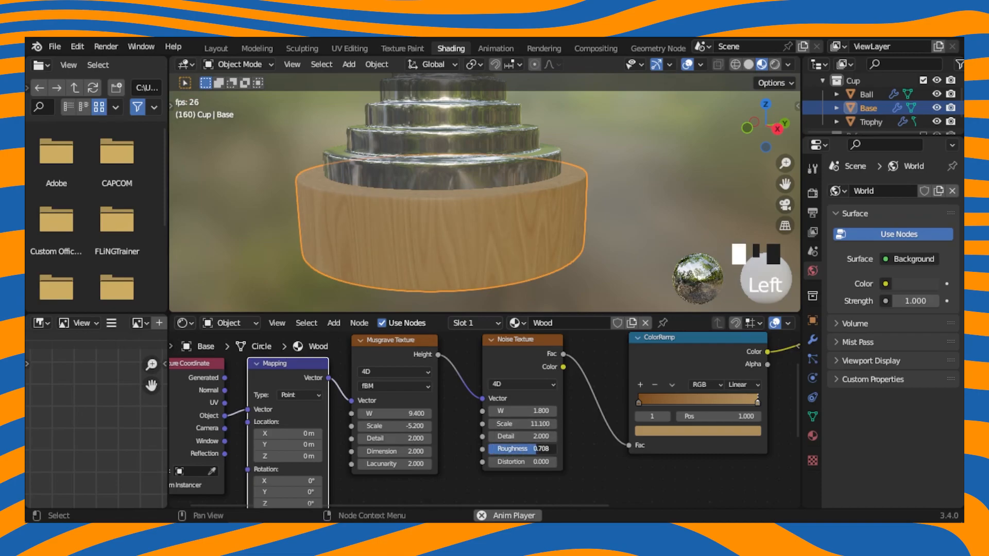
# - Darken both ColorRamp stops to deeper wood browns
pyautogui.keyDown('shift'); pyautogui.moveTo(645, 453); pyautogui.dragTo(549, 459, button='middle'); pyautogui.keyUp('shift')
pyautogui.click(572, 437)
pyautogui.click(574, 437)
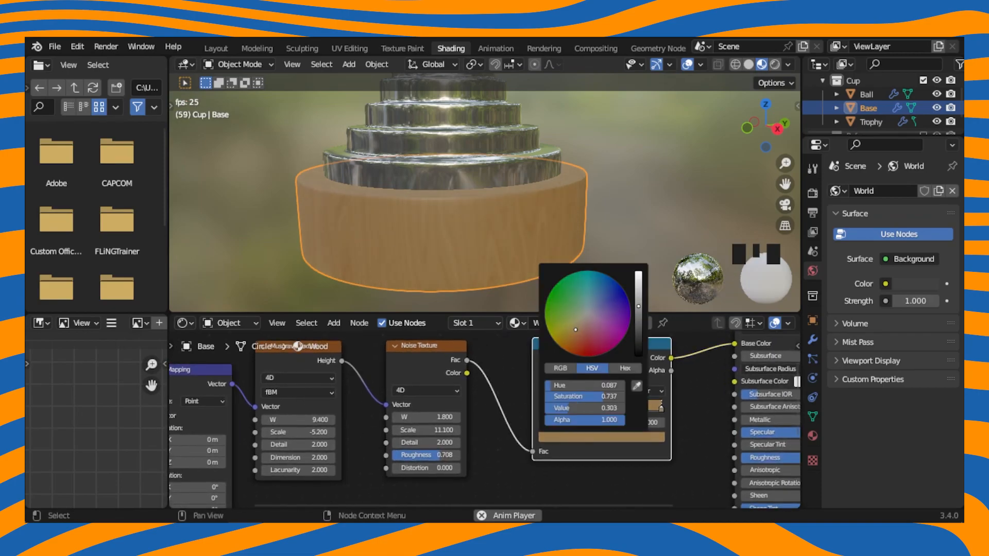
pyautogui.moveTo(638, 306); pyautogui.dragTo(638, 318)
pyautogui.click(554, 438)
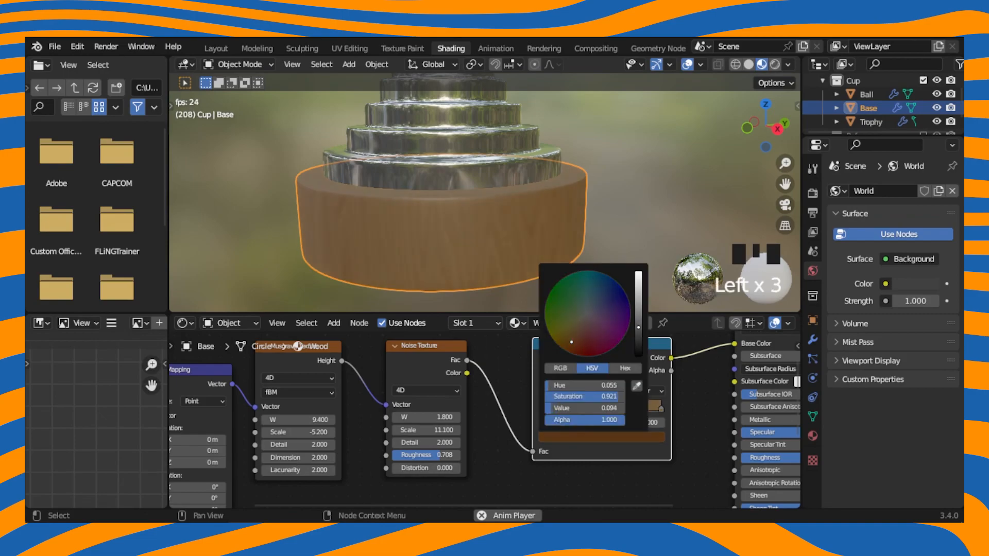
pyautogui.moveTo(638, 281); pyautogui.dragTo(638, 334)
# - Save the file and return to the Layout workspace with playback stopped and the trophy shown in Material Preview
pyautogui.scroll(-7, 511, 360)
pyautogui.scroll(2, 511, 370)
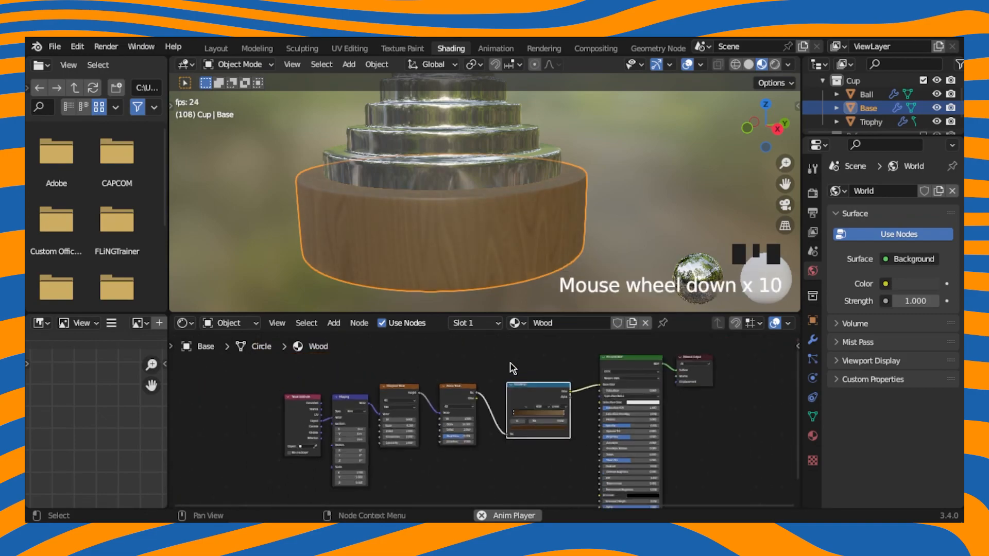
pyautogui.scroll(-9, 488, 212)
pyautogui.keyDown('shift'); pyautogui.moveTo(495, 149); pyautogui.dragTo(489, 214, button='middle'); pyautogui.keyUp('shift')
pyautogui.scroll(-2, 489, 214)
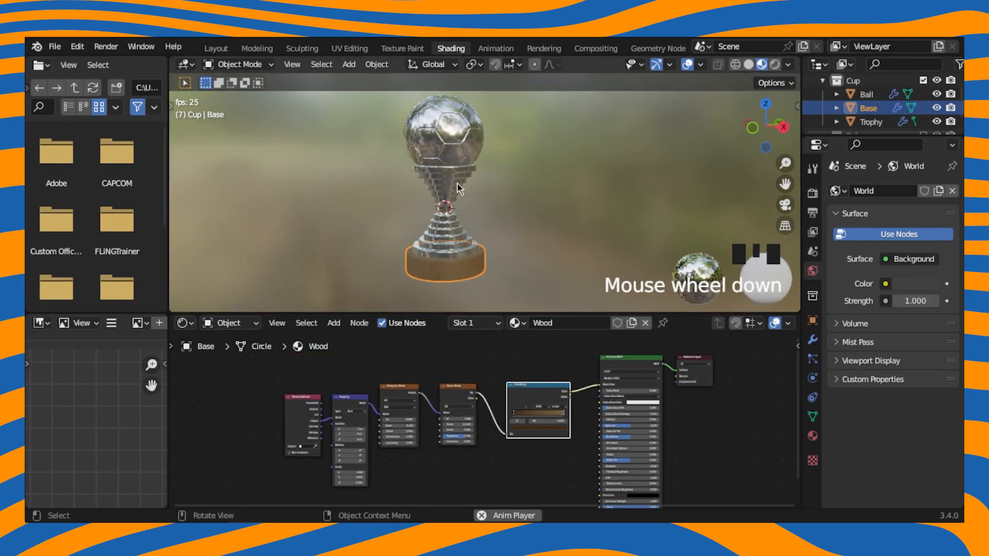
pyautogui.hotkey('ctrl', 's')
pyautogui.click(214, 49)
pyautogui.press('space')
pyautogui.click(761, 65)
pyautogui.moveTo(510, 281)
pyautogui.mouseDown(button='middle')
pyautogui.moveTo(553, 334)
pyautogui.moveTo(643, 338)
pyautogui.mouseUp(button='middle')
pyautogui.hotkey('alt', 'a')
# - In Edit Mode on the base, duplicate its front side faces in right orthographic view and separate them into their own object
pyautogui.scroll(5, 481, 382)
pyautogui.click(447, 393)
pyautogui.moveTo(447, 392); pyautogui.dragTo(426, 371, button='middle')
pyautogui.press('Tab')
pyautogui.scroll(3, 432, 368)
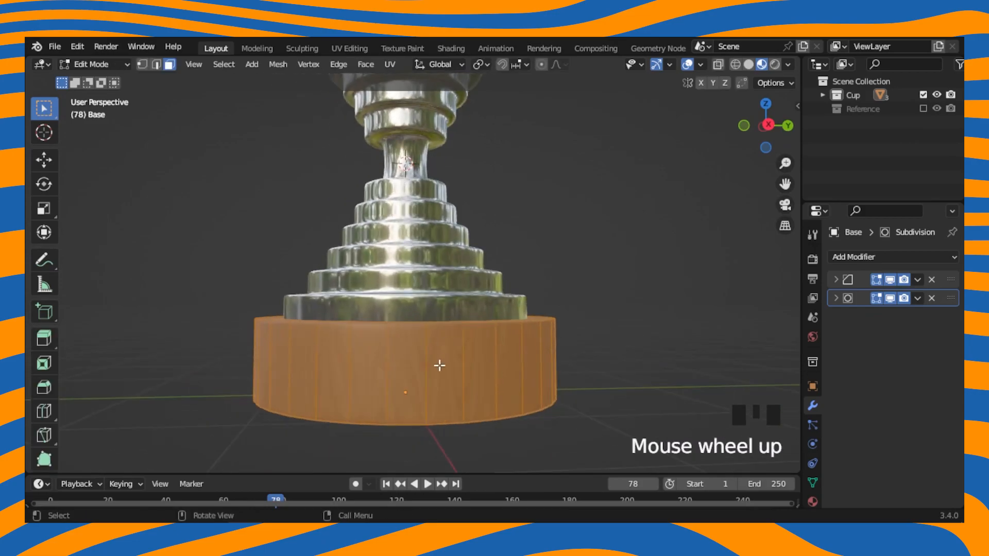
pyautogui.click(766, 124)
pyautogui.click(301, 367)
pyautogui.moveTo(305, 342); pyautogui.dragTo(598, 384)
pyautogui.keyDown('shift'); pyautogui.click(273, 378); pyautogui.keyUp('shift')
pyautogui.hotkey('shift', 'd')
pyautogui.click(748, 64)
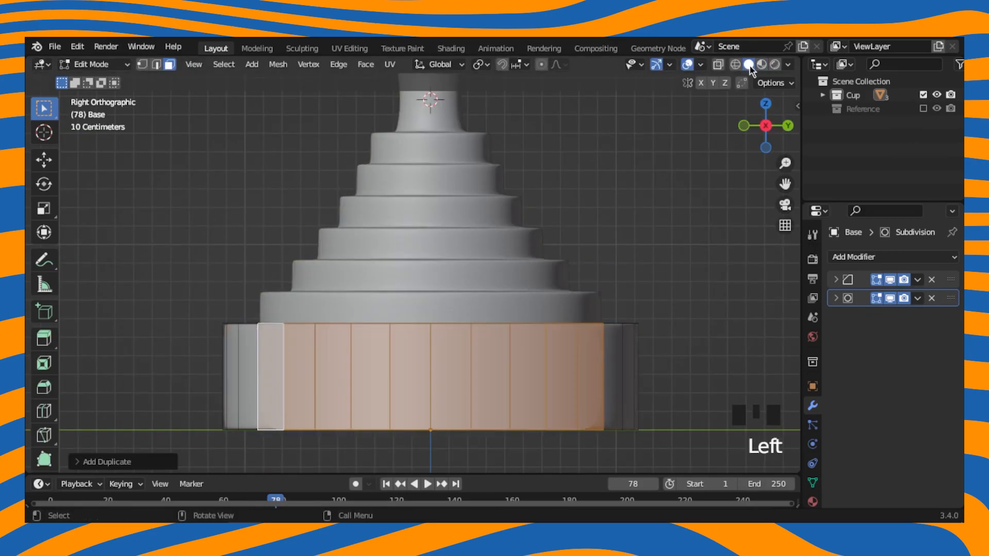
pyautogui.press('p')
pyautogui.click(631, 307)
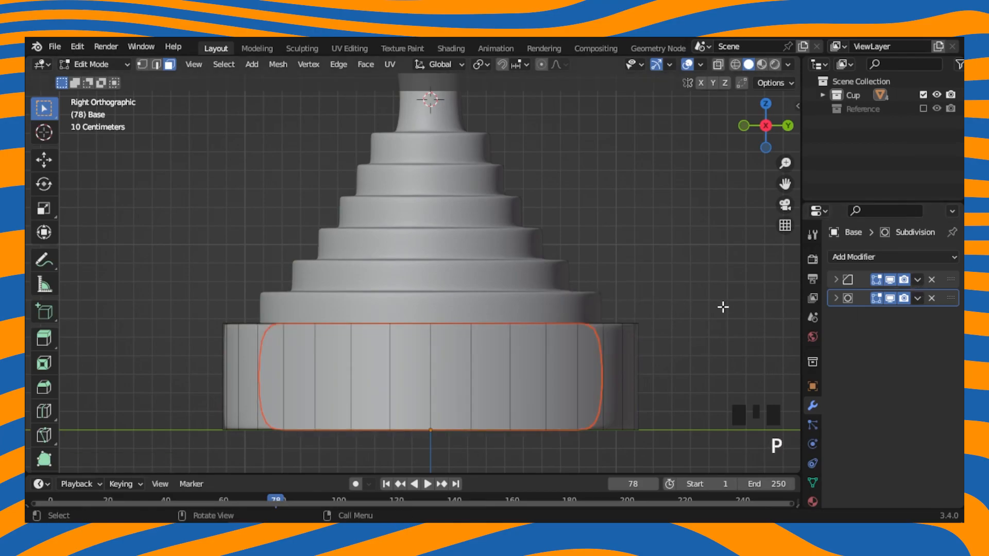
# - Leave Edit Mode, expand the Cup collection and select the front panel separated from the base
pyautogui.scroll(-1, 604, 303)
pyautogui.moveTo(605, 303); pyautogui.dragTo(625, 309, button='middle')
pyautogui.scroll(-1, 624, 309)
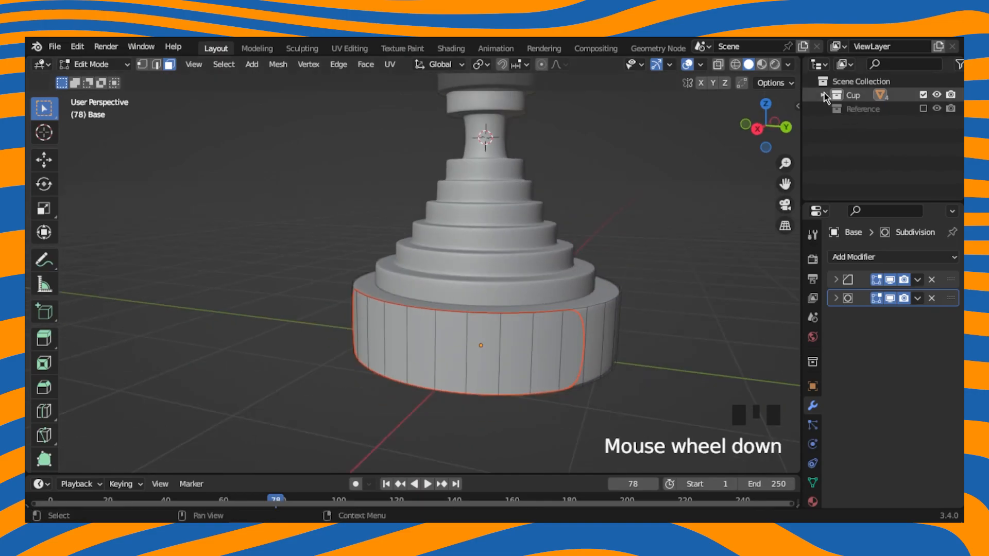
pyautogui.click(822, 95)
pyautogui.press('Tab')
pyautogui.keyDown('shift'); pyautogui.click(613, 328); pyautogui.keyUp('shift')
pyautogui.click(577, 329)
pyautogui.press('s')
pyautogui.rightClick(605, 309)
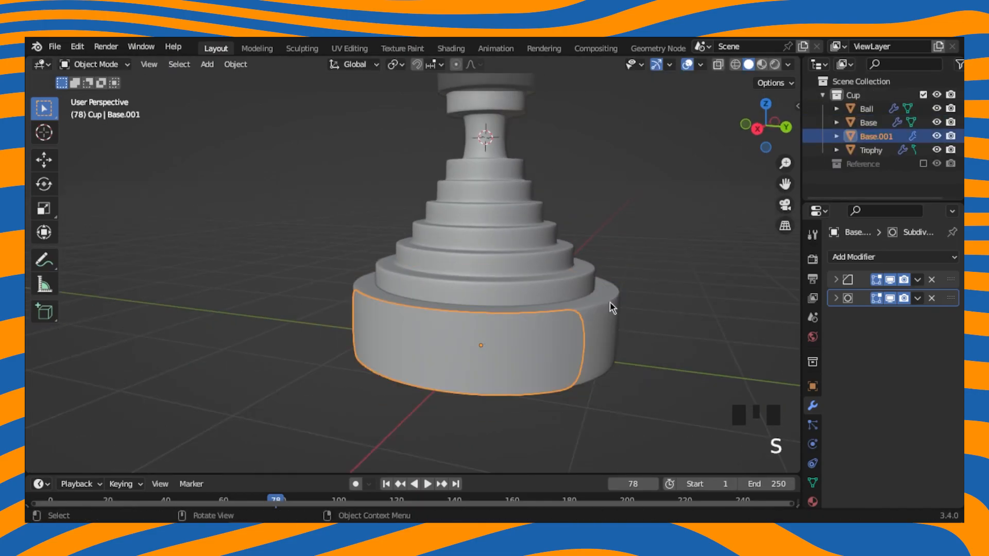
pyautogui.press('s')
pyautogui.press('z')
pyautogui.rightClick(591, 297)
pyautogui.moveTo(592, 296); pyautogui.dragTo(584, 346, button='middle')
pyautogui.scroll(2, 583, 345)
pyautogui.press('s')
pyautogui.rightClick(584, 345)
# - Move the front panel's origin to its geometry and scale the panel down along Z so it sits inside the base's side
pyautogui.click(235, 64)
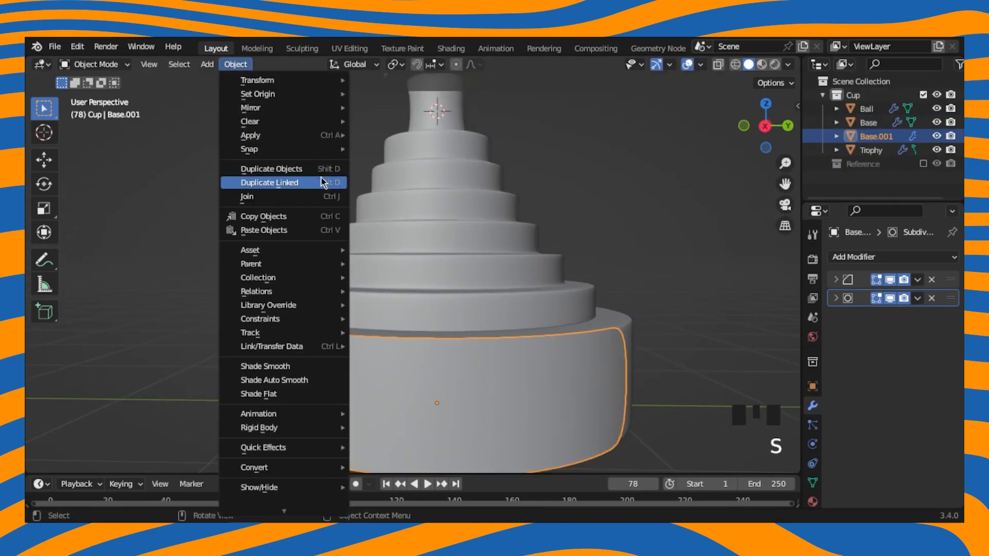
pyautogui.moveTo(288, 93)
pyautogui.click(439, 114)
pyautogui.moveTo(566, 309); pyautogui.dragTo(825, 287, button='middle')
pyautogui.press('s')
pyautogui.press('z')
pyautogui.click(536, 332)
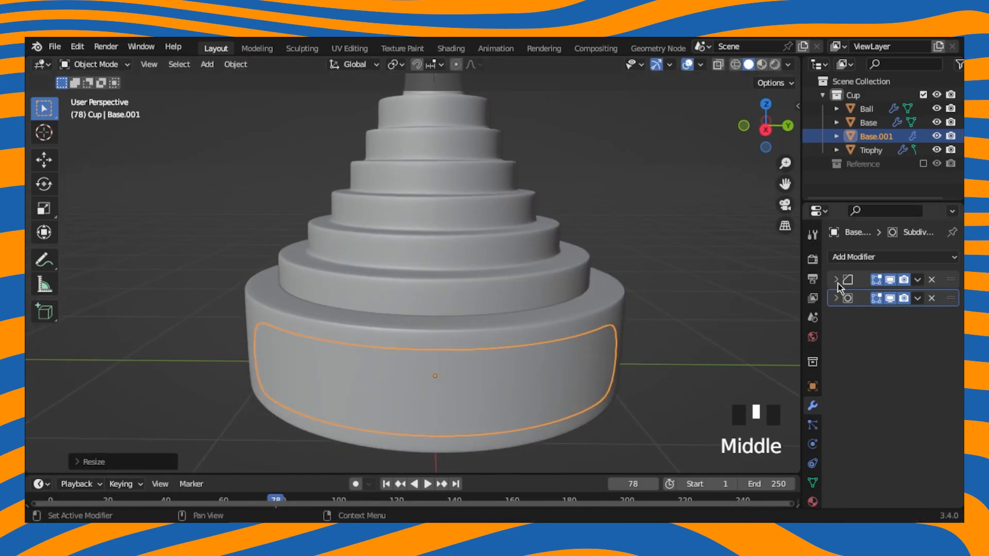
# - Add a Solidify modifier to the front panel with a thickness of 0.02 m
pyautogui.click(865, 257)
pyautogui.click(680, 487)
pyautogui.moveTo(680, 487); pyautogui.dragTo(351, 279, button='middle')
pyautogui.scroll(-2, 355, 276)
pyautogui.moveTo(896, 376); pyautogui.dragTo(910, 375)
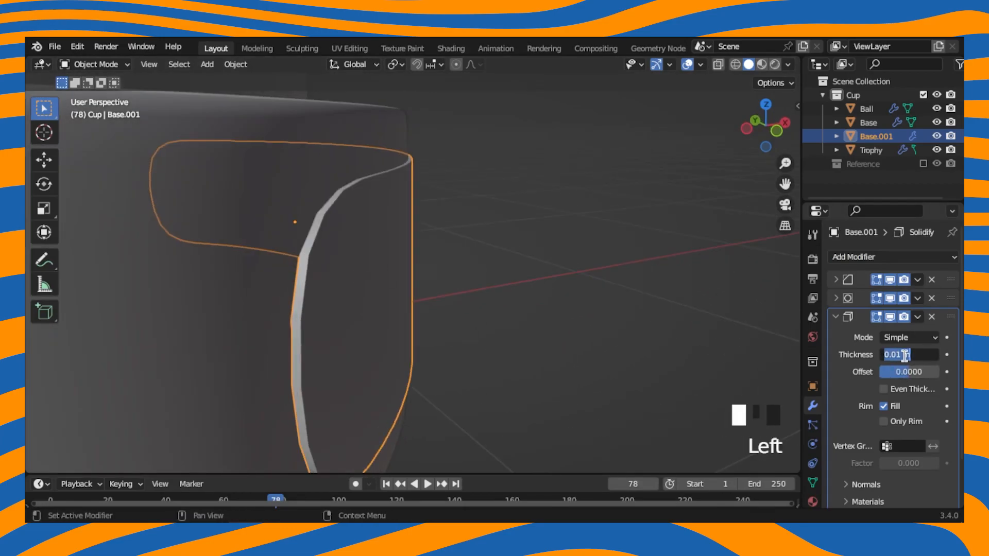
pyautogui.press('Return')
# - In Edit Mode on the front panel, add a lengthwise loop cut close to its upper edge to sharpen the corners
pyautogui.scroll(-5, 677, 250)
pyautogui.moveTo(676, 251); pyautogui.dragTo(517, 189, button='middle')
pyautogui.scroll(-2, 572, 195)
pyautogui.press('Tab')
pyautogui.press('Tab')
pyautogui.click(627, 201)
pyautogui.moveTo(627, 201); pyautogui.dragTo(515, 206, button='middle')
pyautogui.press('Tab')
pyautogui.scroll(2, 645, 273)
pyautogui.hotkey('ctrl', 'r')
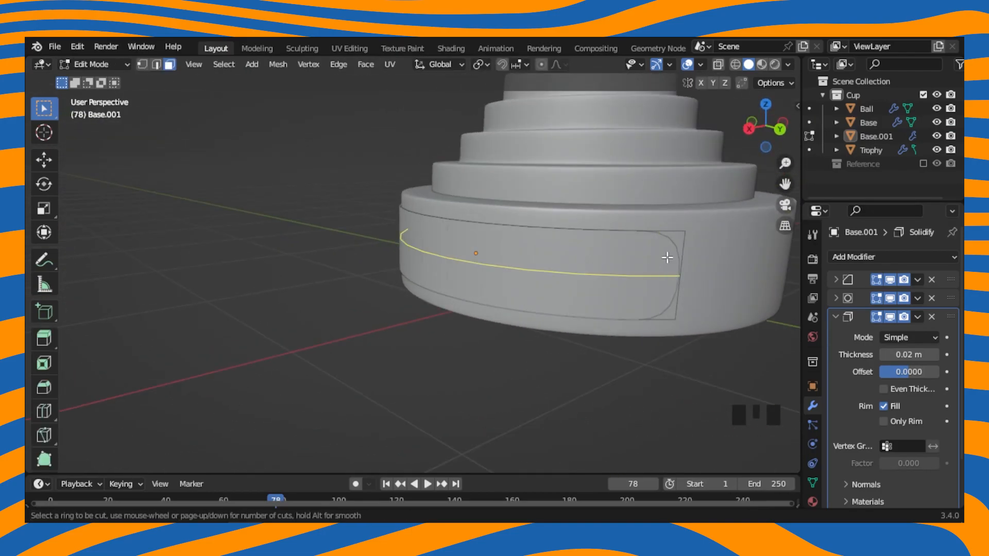
pyautogui.click(668, 258)
pyautogui.click(684, 237)
# - Add a second lengthwise loop cut close to the panel's lower edge and return to Object Mode
pyautogui.keyDown('alt'); pyautogui.moveTo(507, 234); pyautogui.dragTo(638, 239); pyautogui.keyUp('alt')
pyautogui.hotkey('ctrl', 'r')
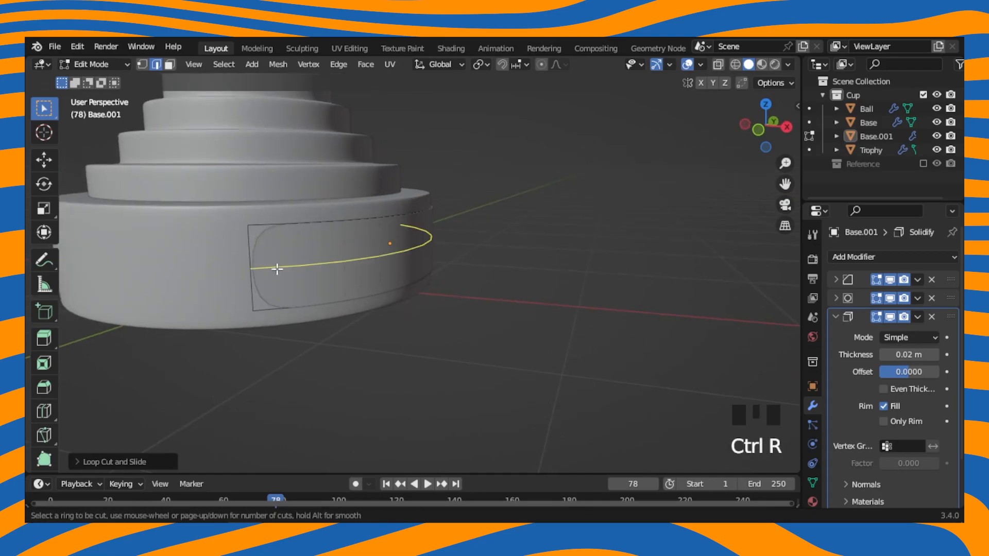
pyautogui.click(264, 299)
pyautogui.click(254, 302)
pyautogui.press('Tab')
# - Switch to the Shading workspace and replace the front panel's Wood material with the trophy's metal material named Material
pyautogui.moveTo(534, 232)
pyautogui.mouseDown(button='middle')
pyautogui.moveTo(430, 221)
pyautogui.moveTo(540, 125)
pyautogui.moveTo(509, 123)
pyautogui.mouseUp(button='middle')
pyautogui.scroll(5, 481, 150)
pyautogui.click(450, 48)
pyautogui.scroll(5, 457, 248)
pyautogui.click(466, 205)
pyautogui.click(515, 323)
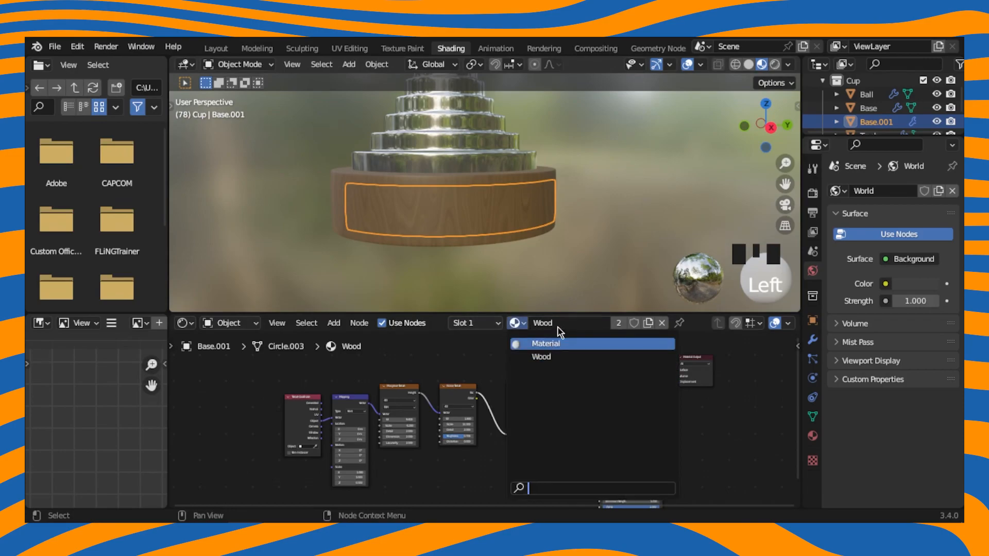
pyautogui.click(545, 344)
pyautogui.click(561, 364)
pyautogui.moveTo(494, 216); pyautogui.dragTo(443, 185, button='middle')
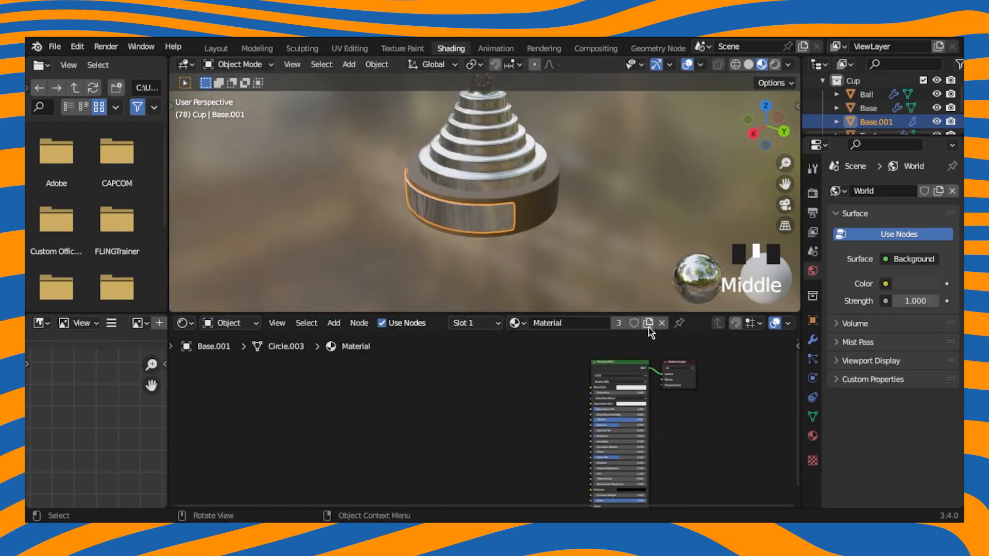
# - Make the panel's material a separate copy and set its Metallic to 0.655 and Roughness to 0.445
pyautogui.click(648, 323)
pyautogui.scroll(4, 536, 347)
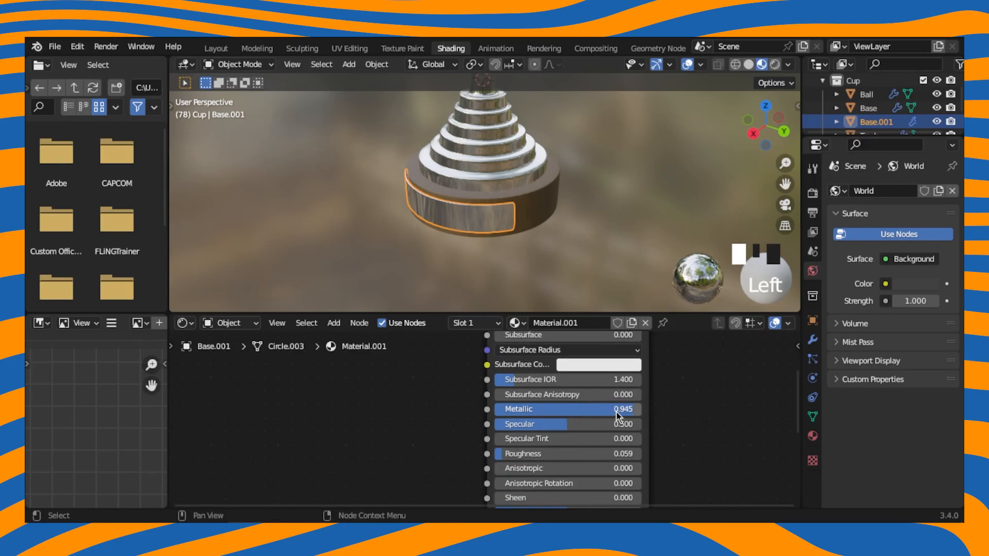
pyautogui.moveTo(600, 409); pyautogui.dragTo(558, 409)
pyautogui.moveTo(582, 453); pyautogui.dragTo(639, 454)
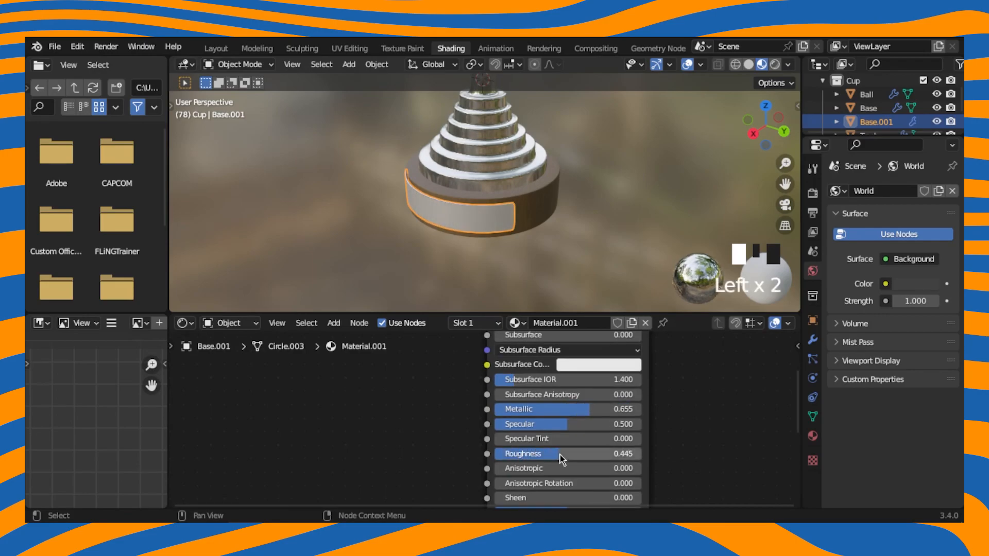
pyautogui.moveTo(485, 216); pyautogui.dragTo(496, 183, button='middle')
pyautogui.scroll(-10, 571, 156)
# - Return to the Layout workspace, deselect everything and snap the 3D cursor to the world origin
pyautogui.click(227, 49)
pyautogui.scroll(-8, 514, 175)
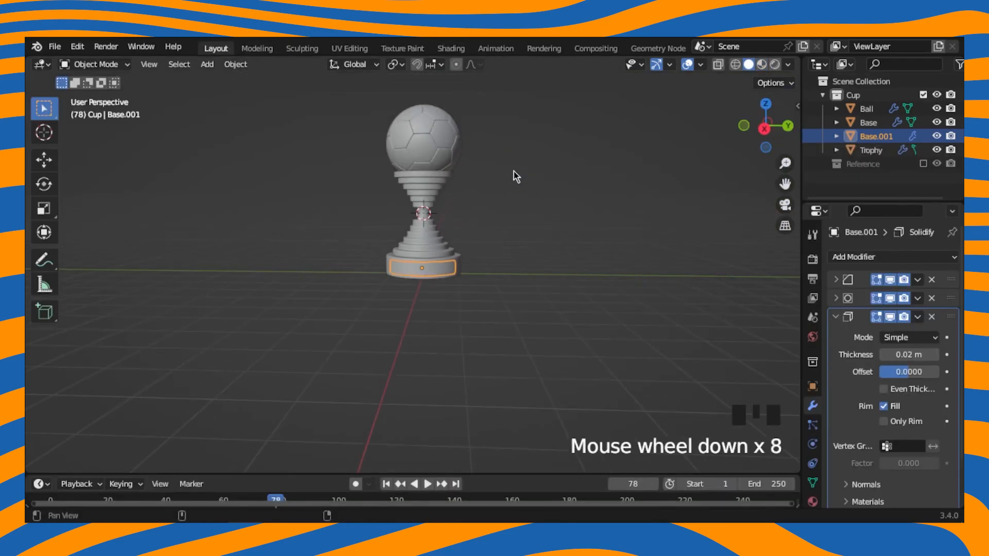
pyautogui.scroll(2, 501, 309)
pyautogui.scroll(-4, 534, 242)
pyautogui.click(449, 277)
pyautogui.hotkey('shift', 's')
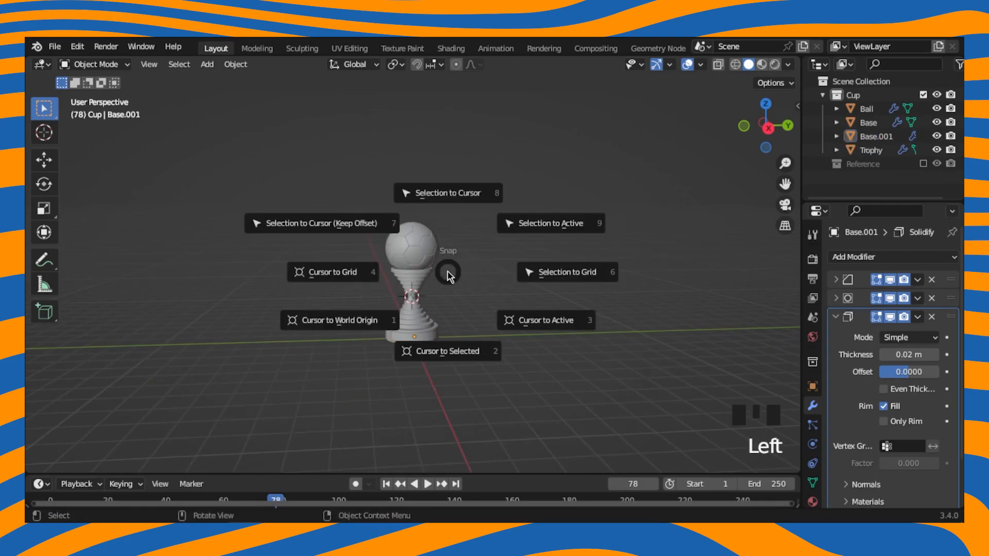
pyautogui.click(361, 322)
pyautogui.scroll(-4, 486, 315)
# - Add a mesh plane at the world origin beneath the trophy and scale it up as a floor
pyautogui.hotkey('shift', 'a')
pyautogui.moveTo(483, 232)
pyautogui.click(531, 232)
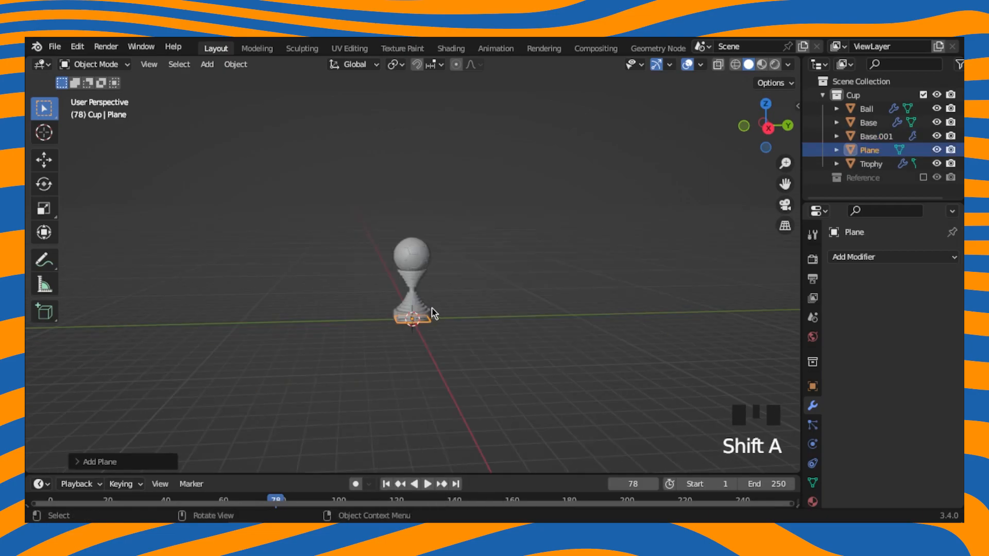
pyautogui.press('s')
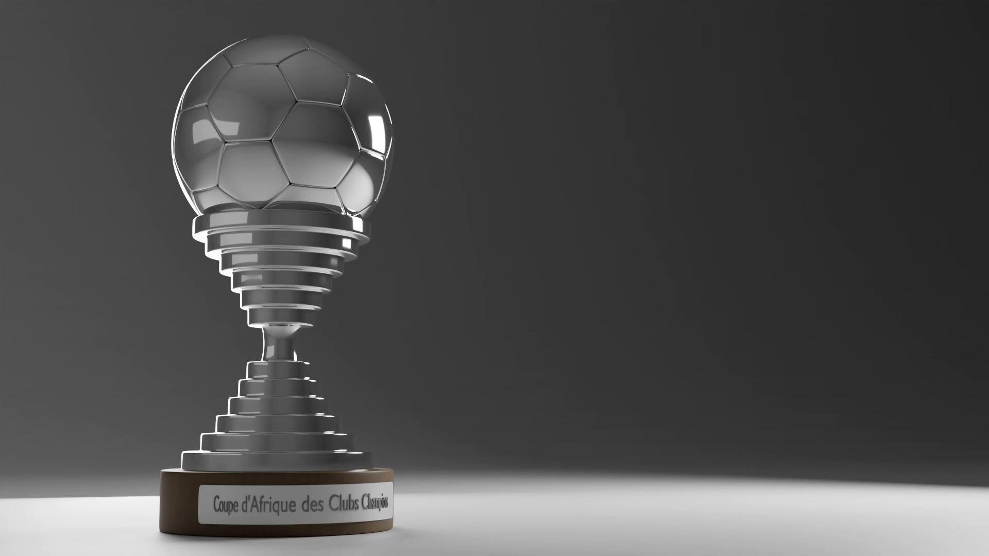